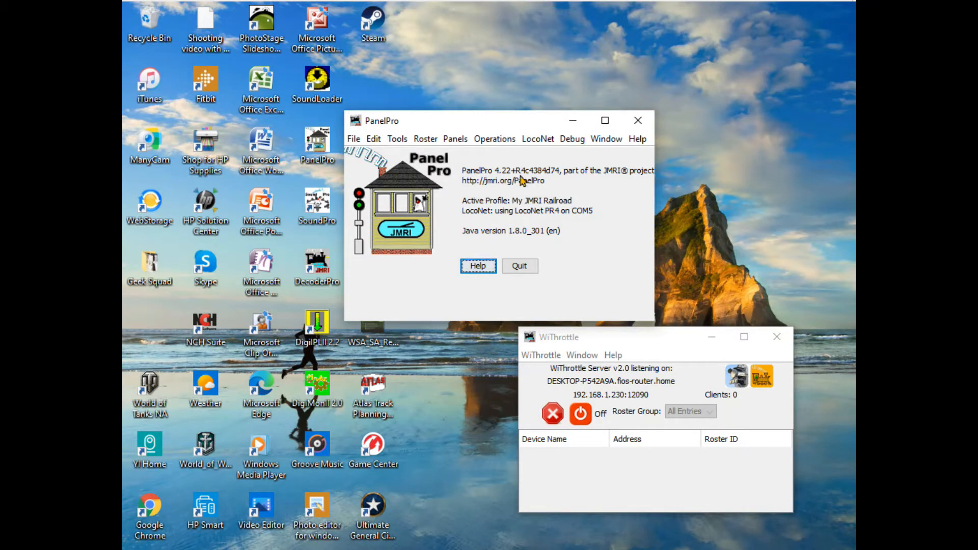
Step: Open the operations Locations list, try sorting it by ID in both directions, and leave it sorted by name
click(490, 145)
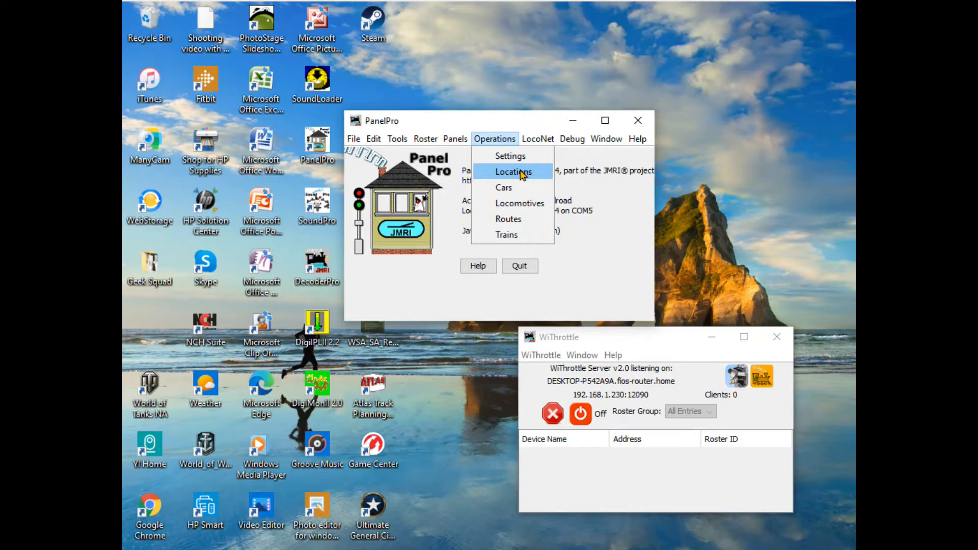
click(523, 176)
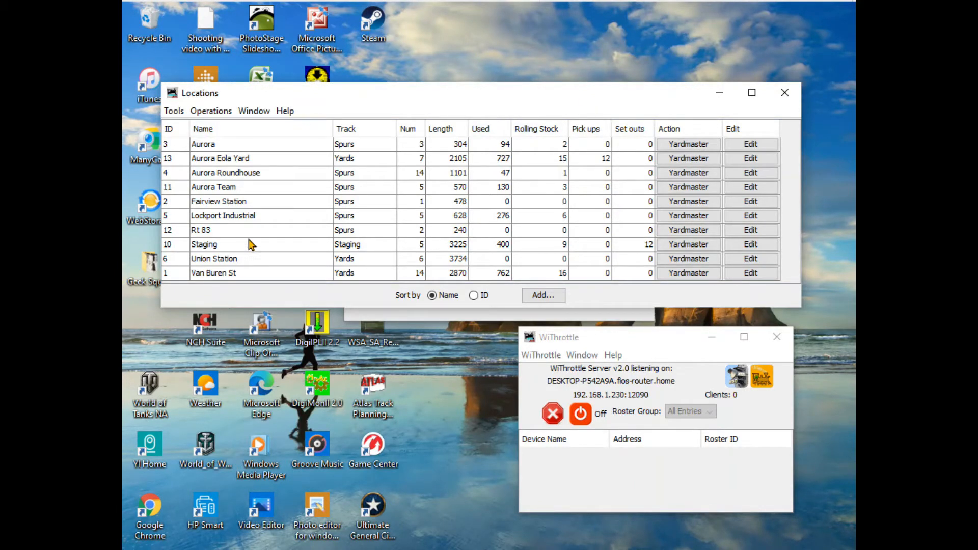
click(174, 131)
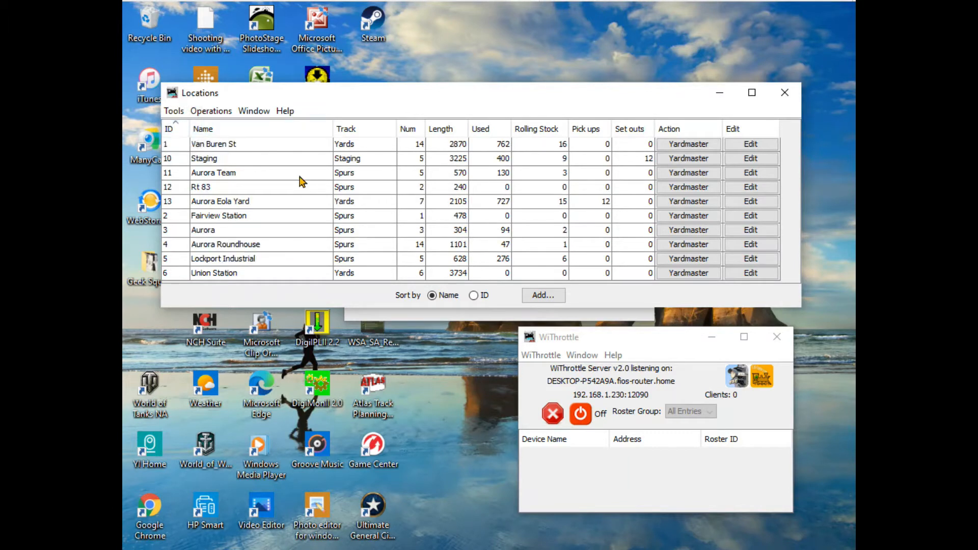
click(179, 131)
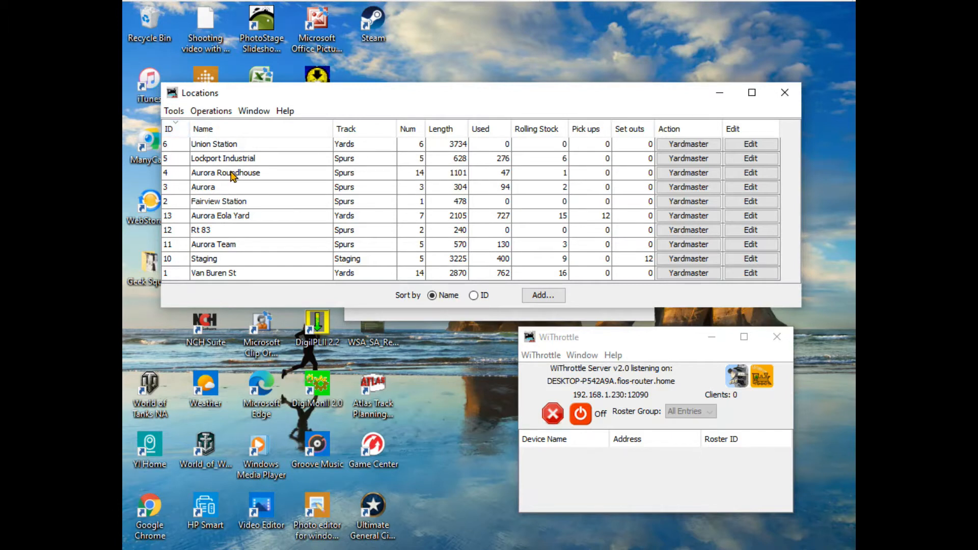
click(174, 129)
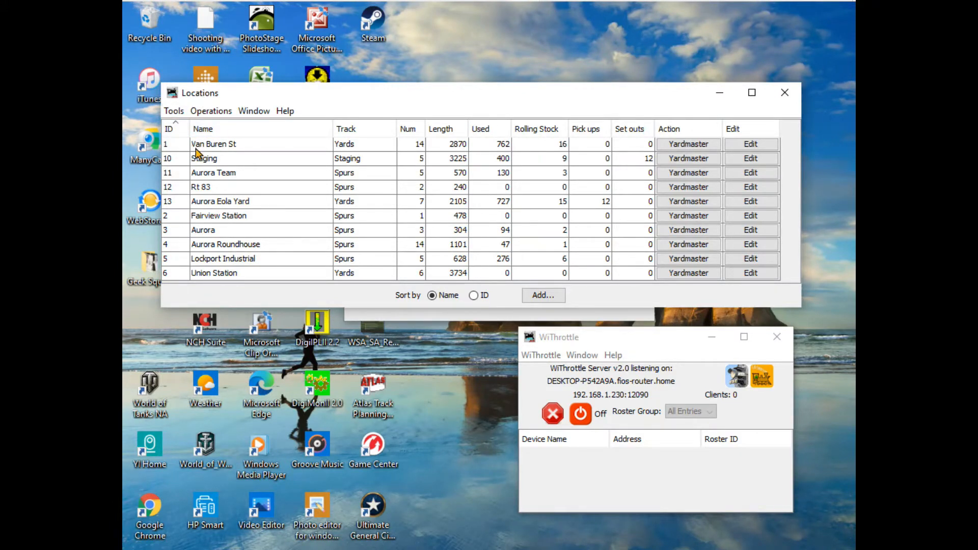
click(169, 129)
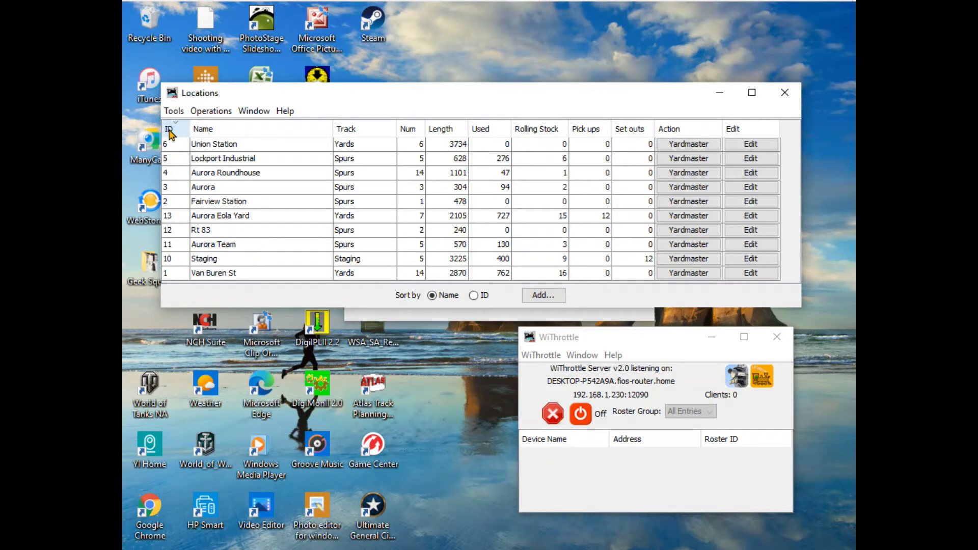
click(221, 135)
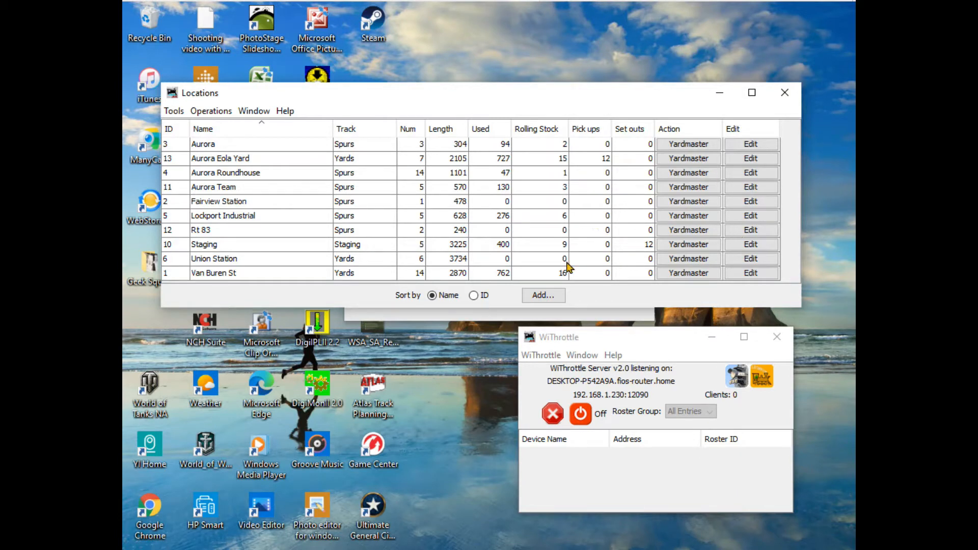
Step: Add a new location named "Western Industrial"
click(541, 302)
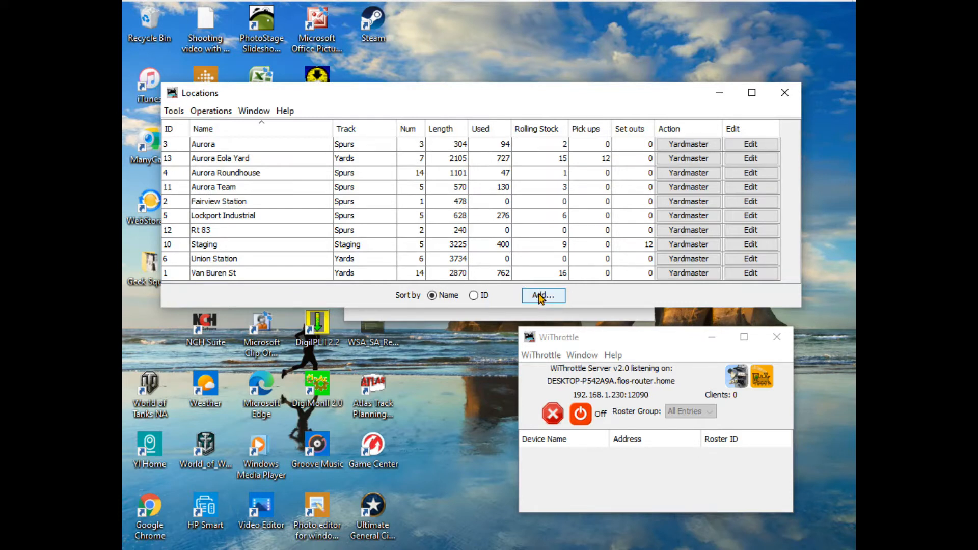
click(541, 298)
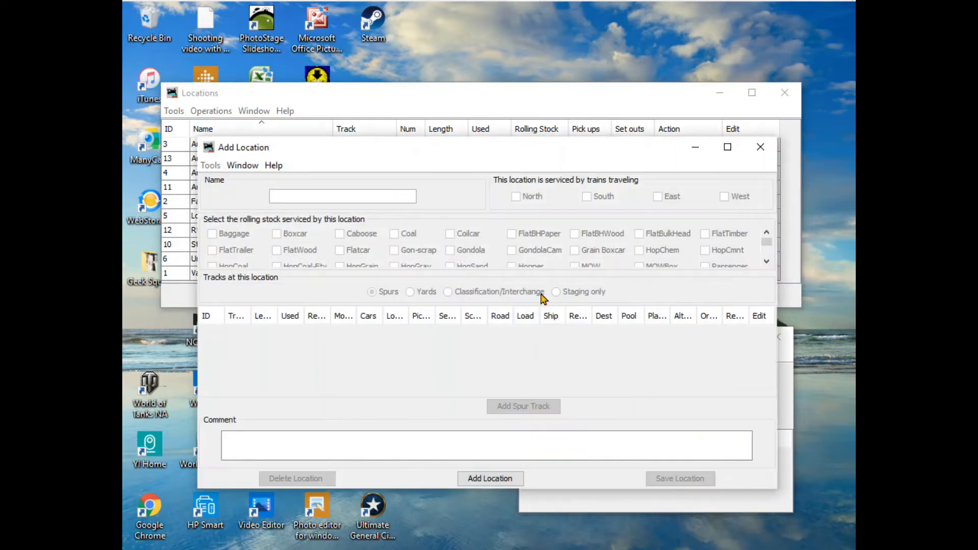
drag(461, 148, 539, 91)
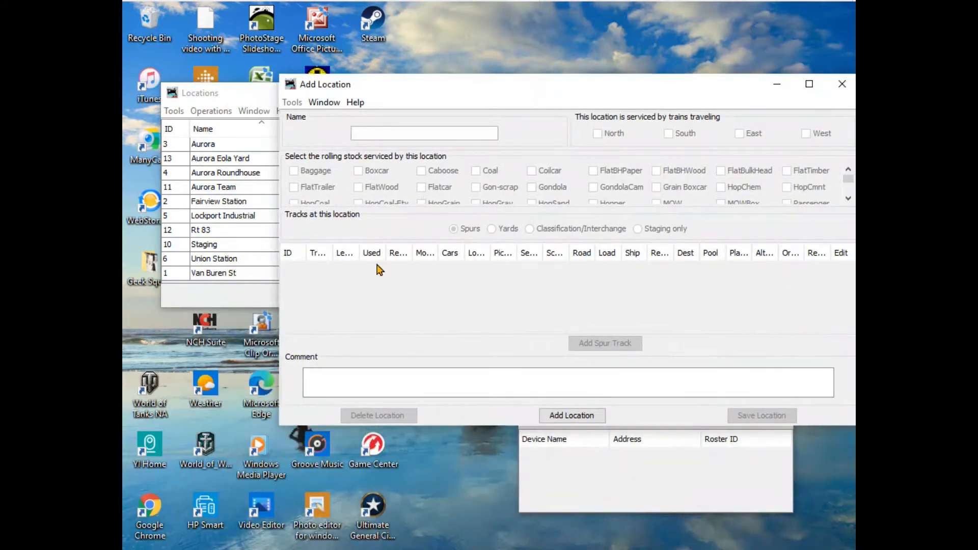
click(392, 132)
text(Western Industrial)
click(598, 133)
click(576, 418)
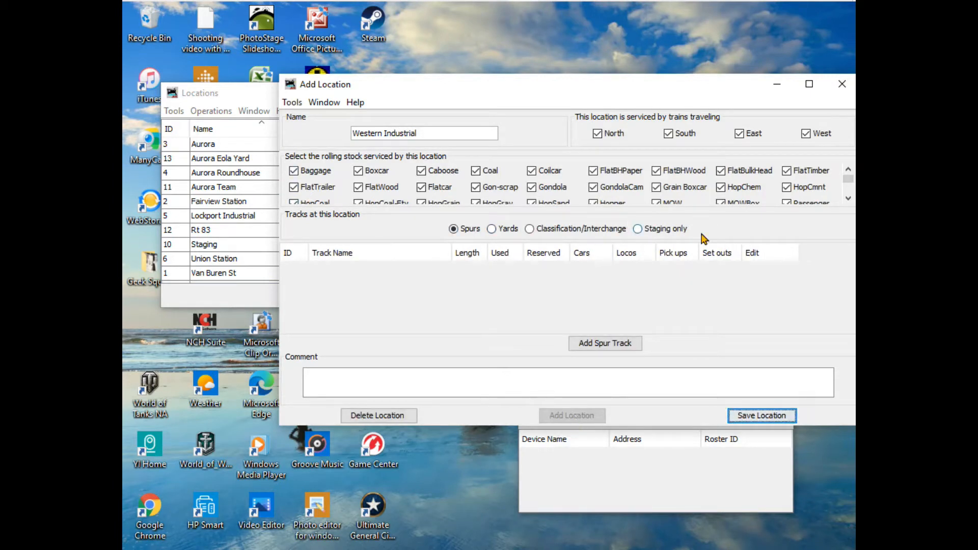
Step: Add a spur track named "Sexton Food Distribution" with a length of 110 to the Western Industrial location
drag(565, 74, 565, 19)
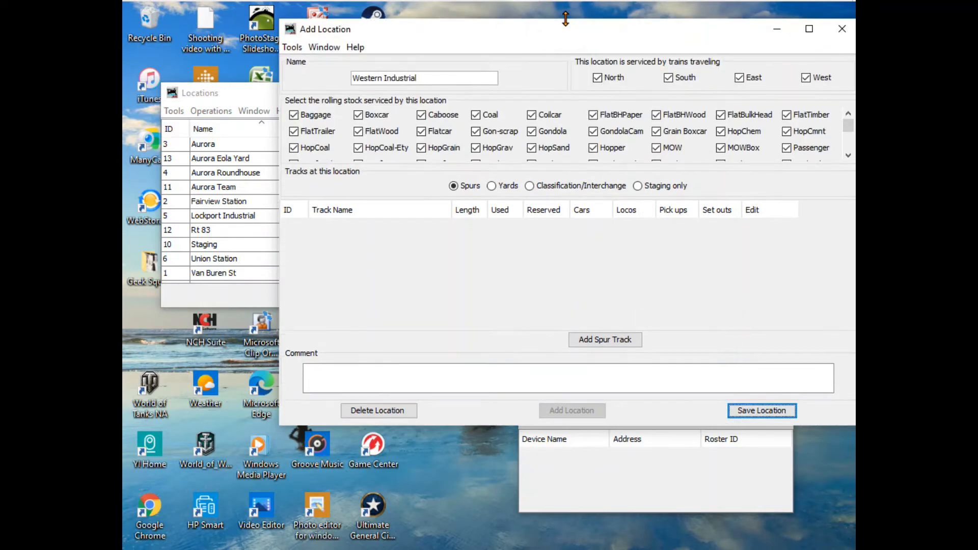
drag(497, 426, 491, 532)
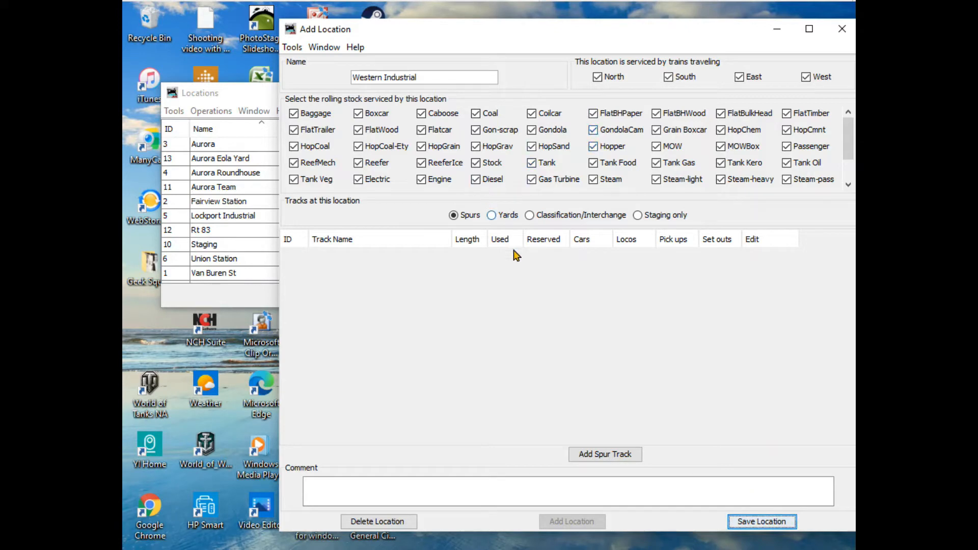
click(605, 454)
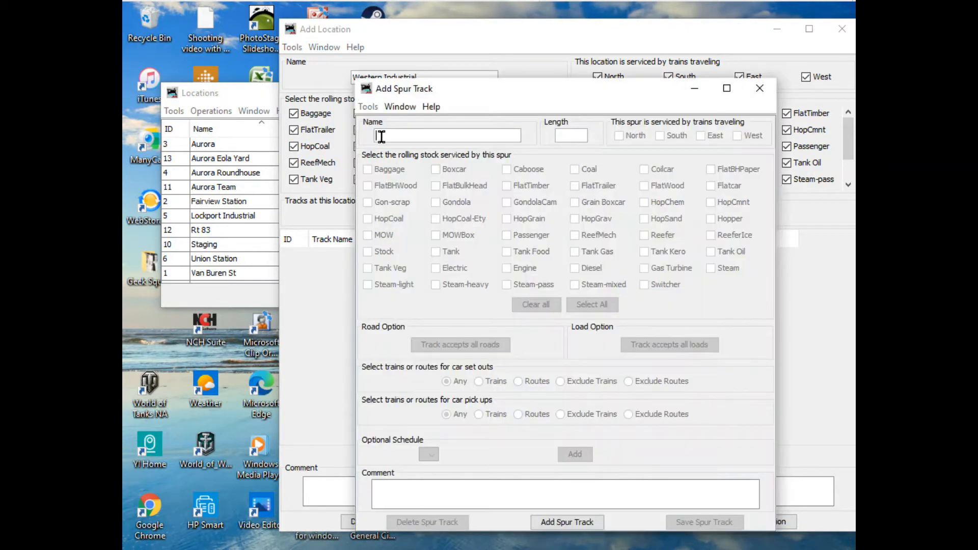
text(Sexton Food Distribution)
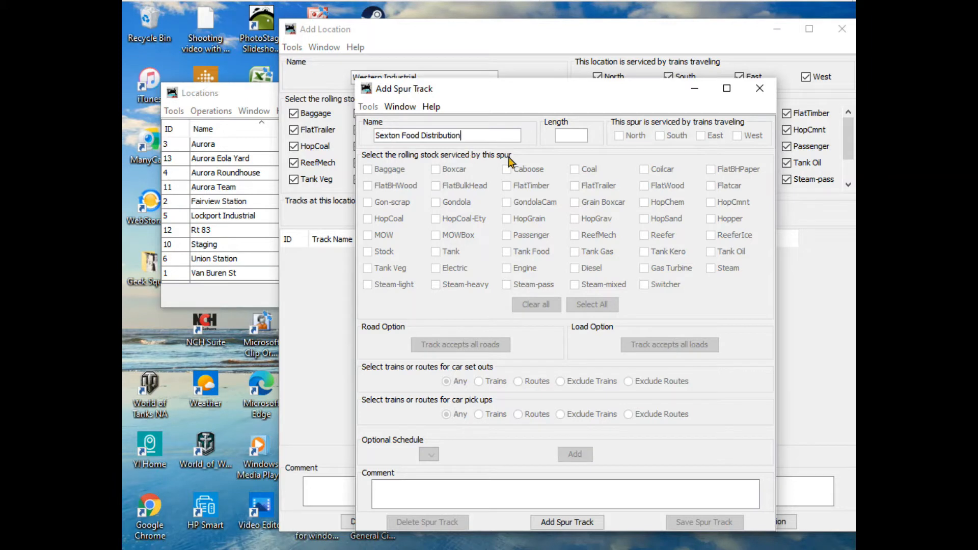
click(571, 135)
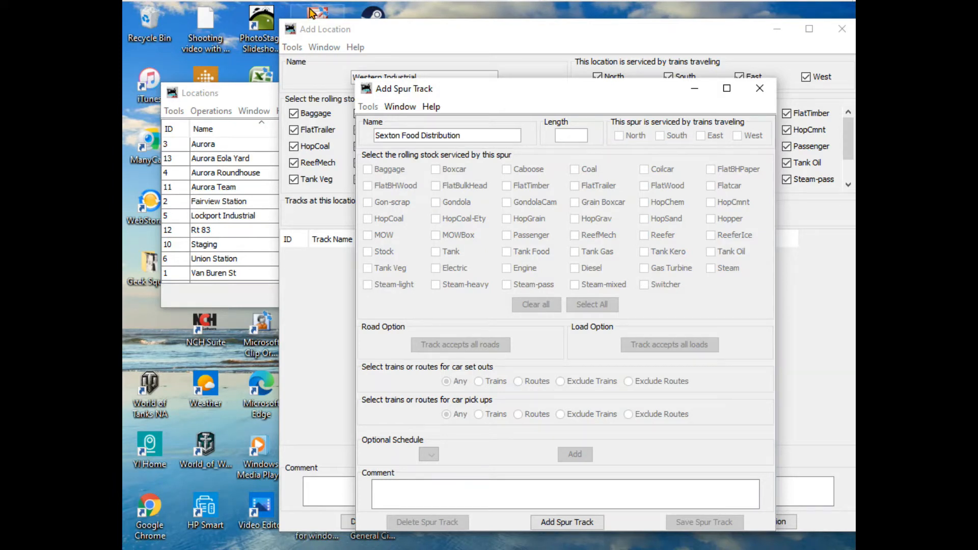
click(578, 137)
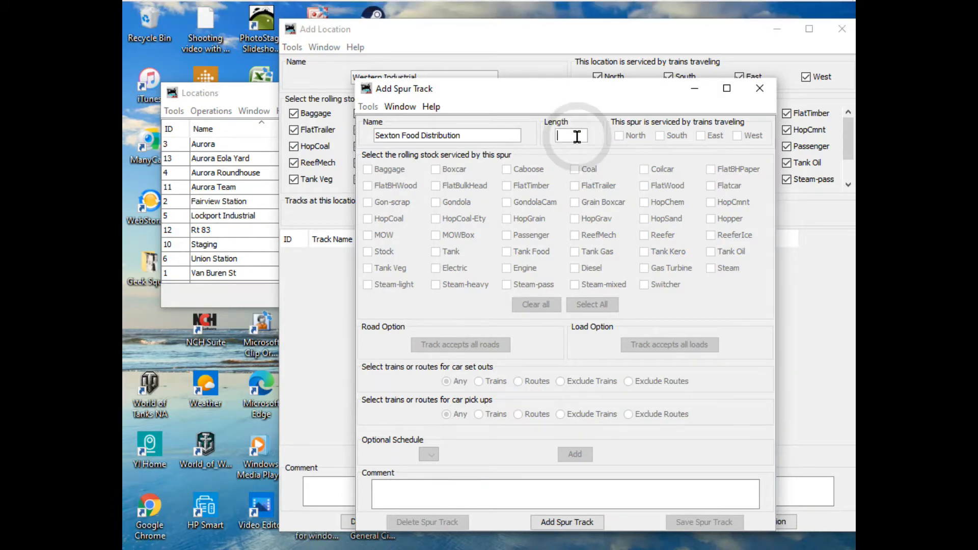
text(110)
click(624, 138)
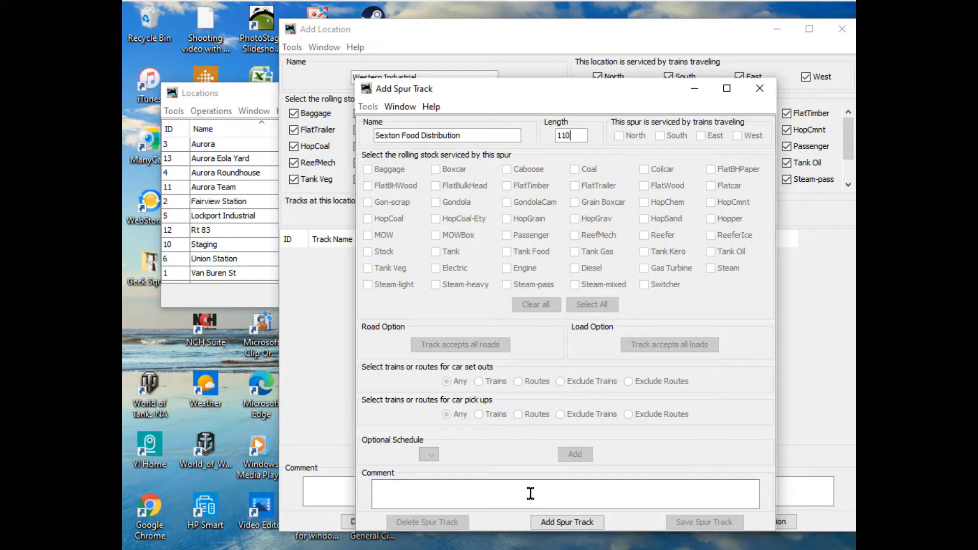
click(568, 522)
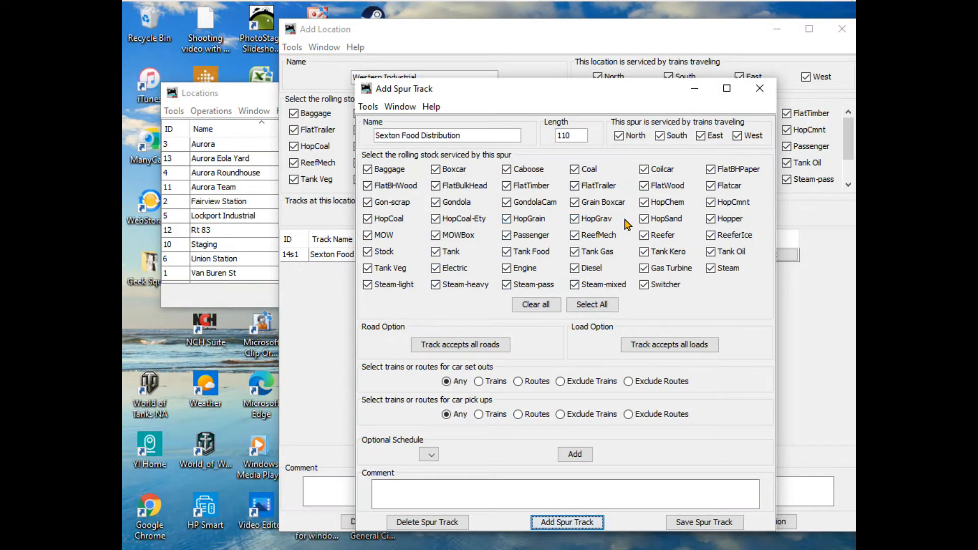
Step: Limit the spur's serviced rolling stock to Boxcar, ReefMech, Reefer, ReeferIce, Tank Food and Tank Kero
click(530, 307)
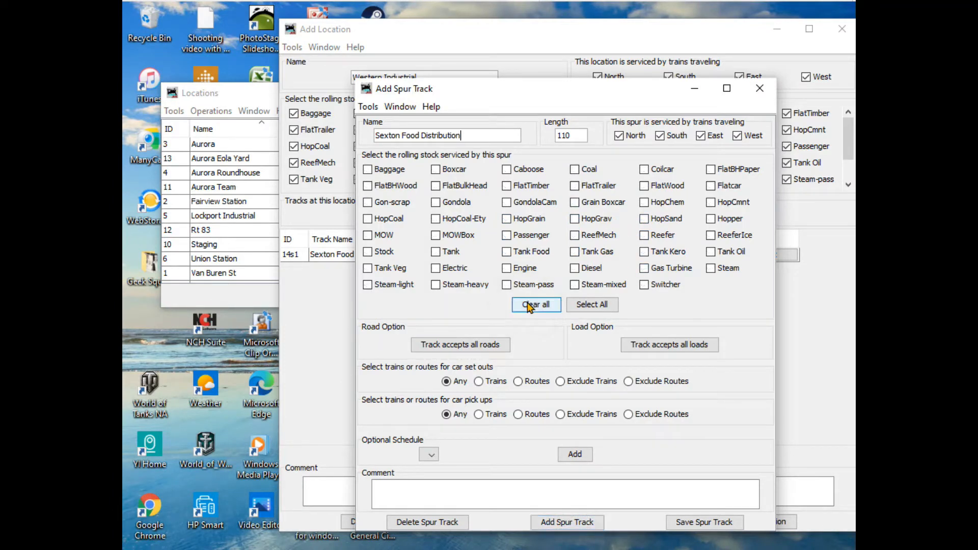
click(436, 175)
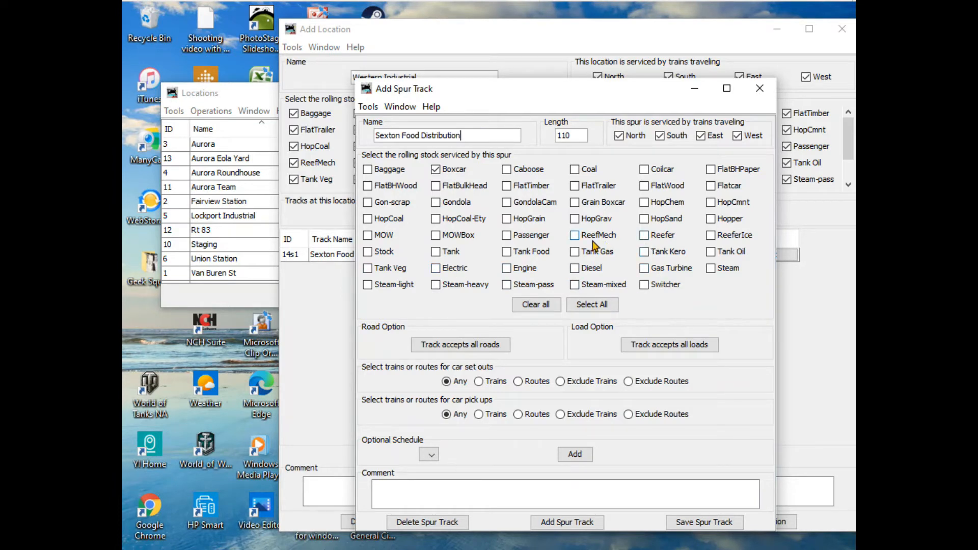
click(575, 237)
click(645, 235)
click(711, 236)
click(506, 251)
click(644, 252)
Step: Set the Sexton Food Distribution spur's load option to Accept only and add load L
click(685, 352)
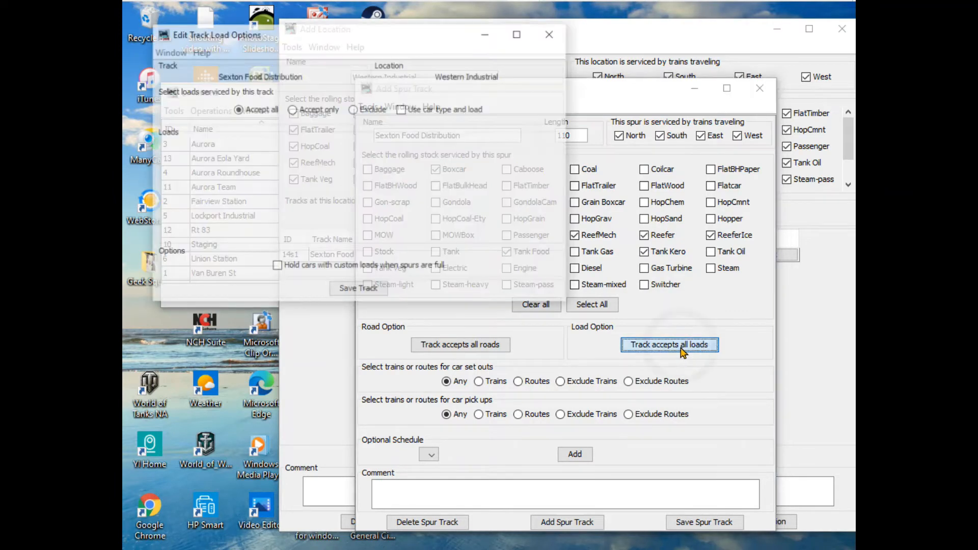
click(293, 109)
click(295, 132)
click(298, 159)
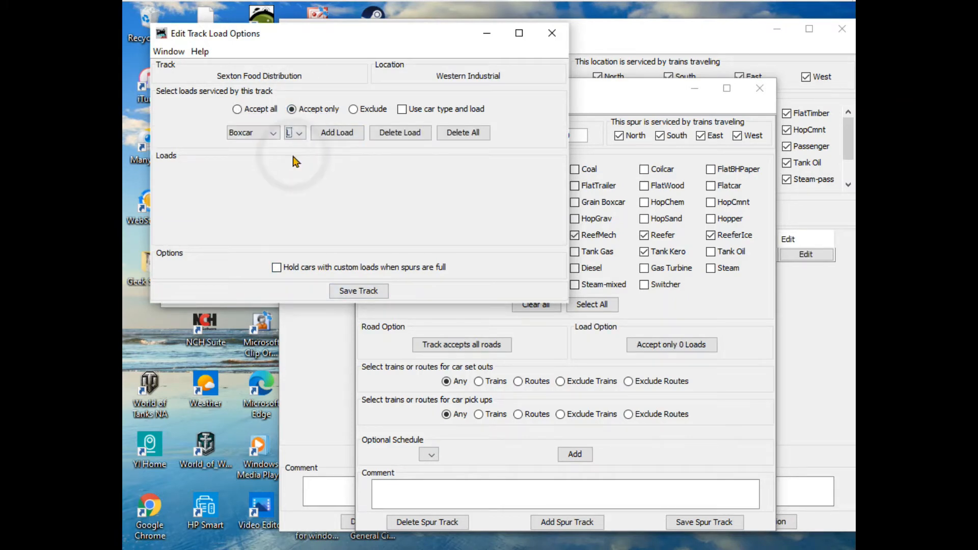
click(342, 139)
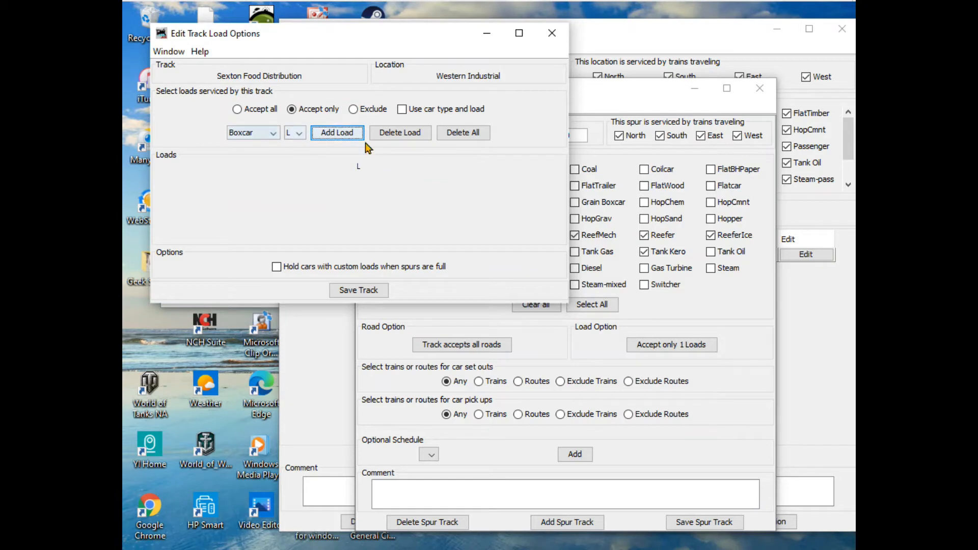
click(340, 139)
Step: Enable matching by car type and load, delete all listed loads, and add Boxcar with load L
click(402, 109)
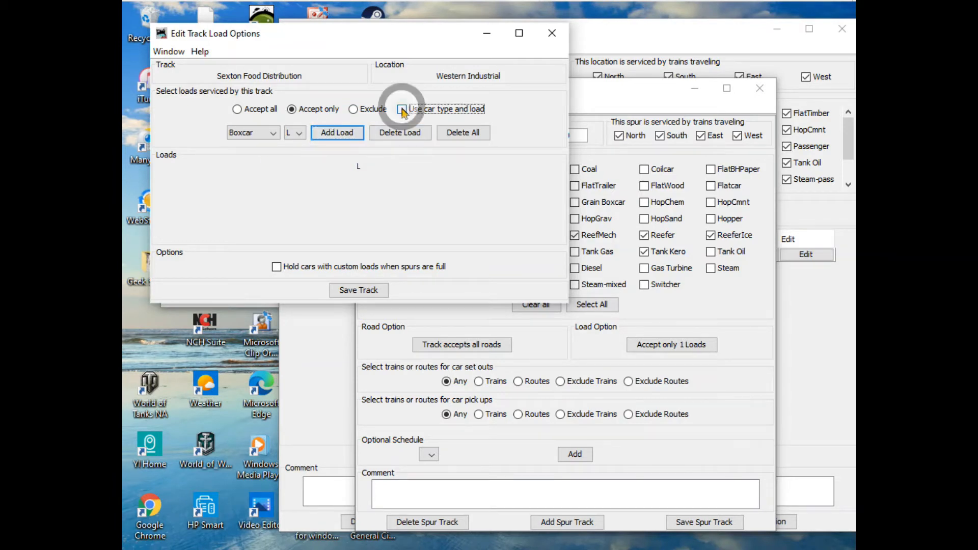
click(454, 133)
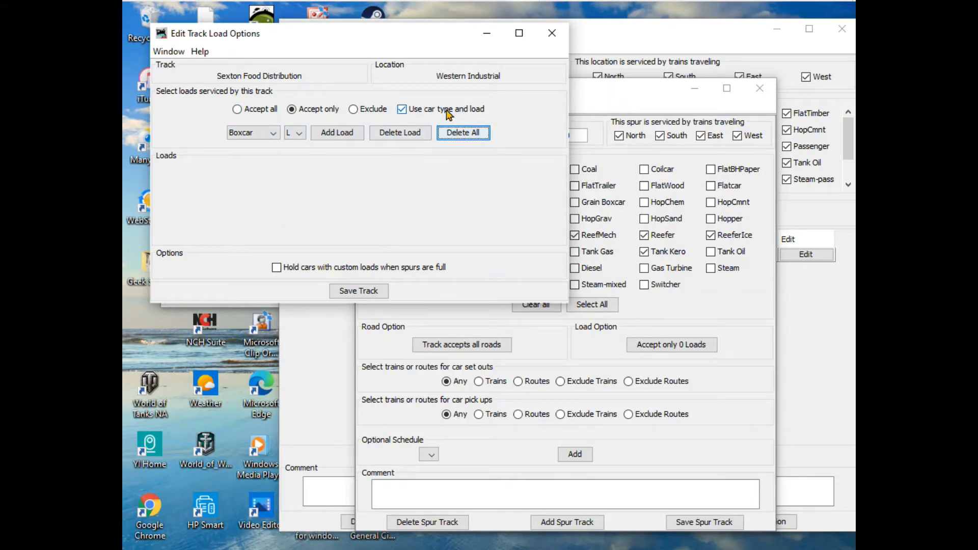
click(340, 137)
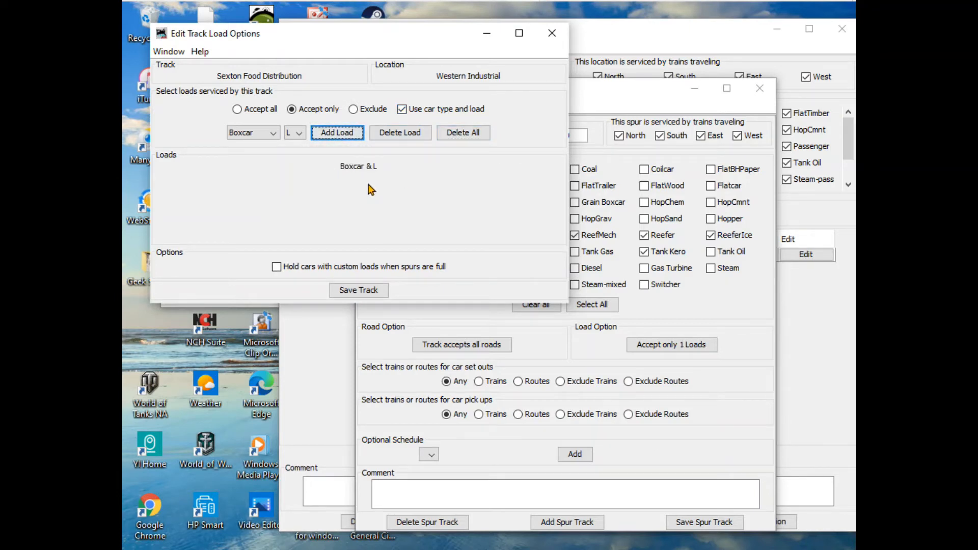
Step: Add the ReefMech car type with load L to the spur's accepted loads
click(274, 133)
click(254, 158)
click(298, 133)
click(297, 155)
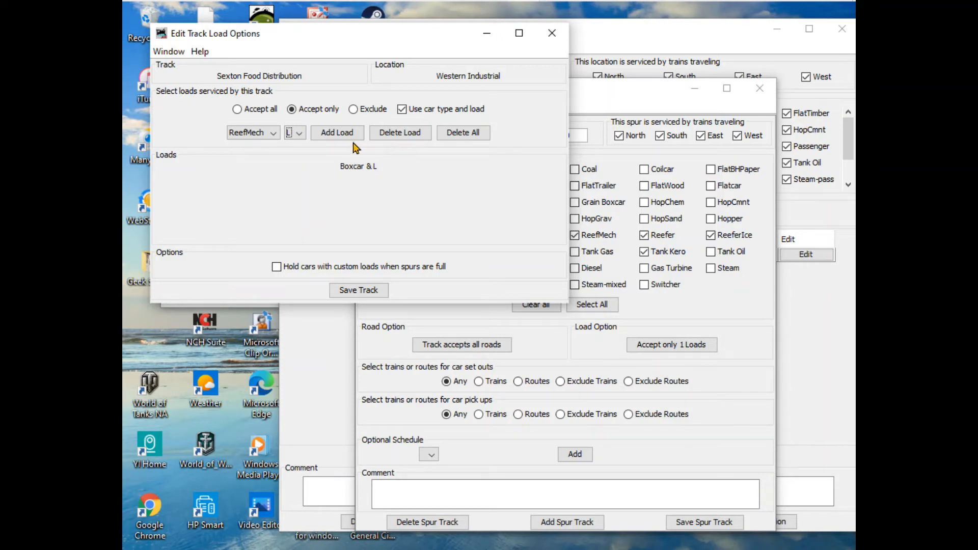
click(337, 132)
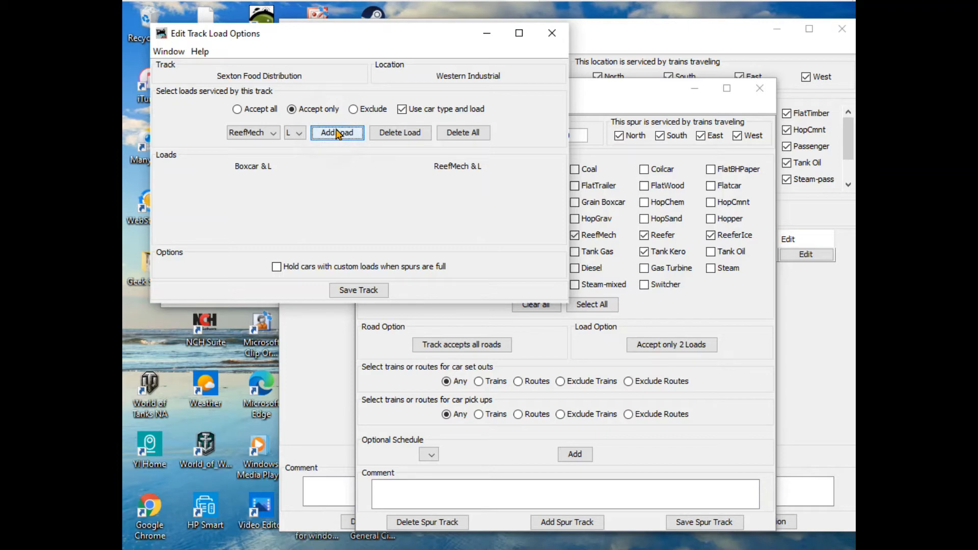
Step: Add the Reefer car type with load L to the spur's accepted loads
click(275, 134)
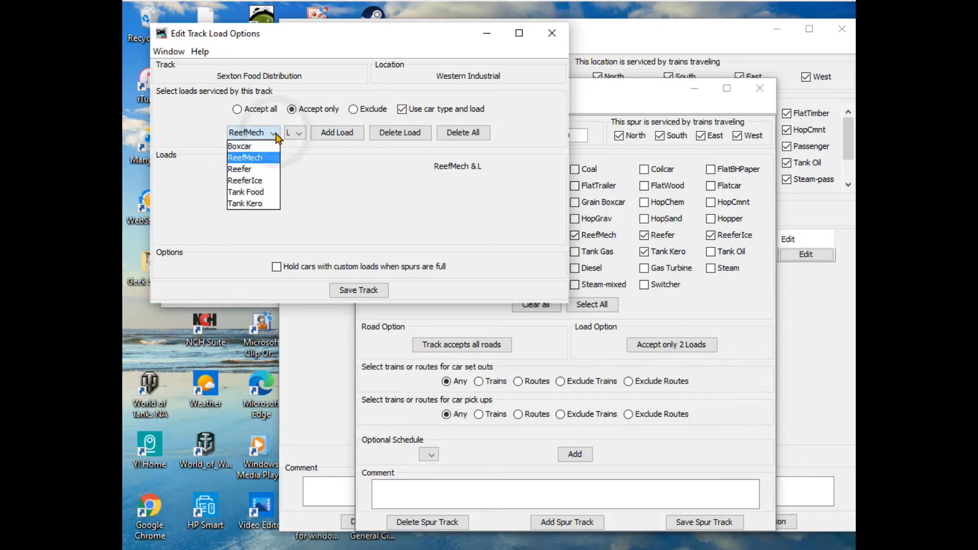
click(264, 168)
click(298, 133)
click(300, 155)
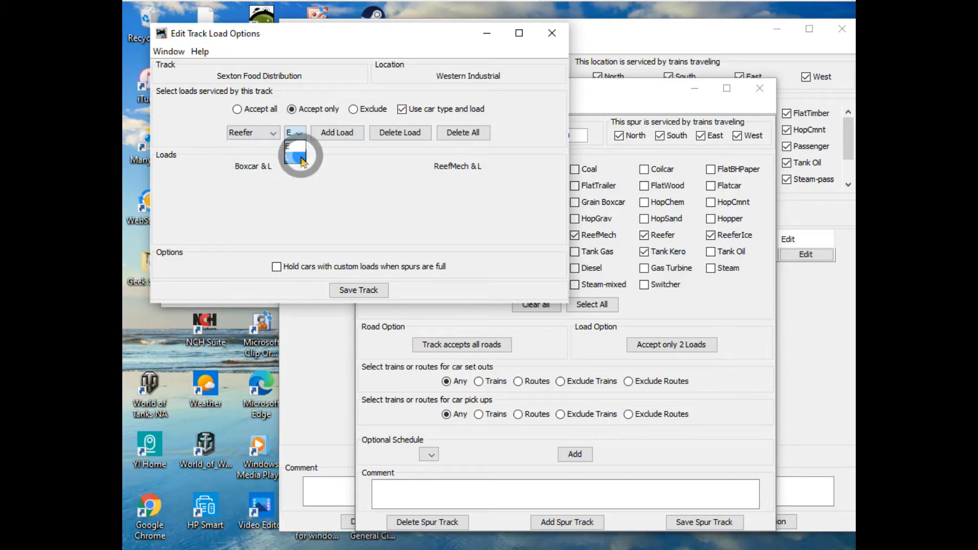
click(333, 134)
Step: Select the ReeferIce car type with load L for the spur's accepted loads
click(272, 137)
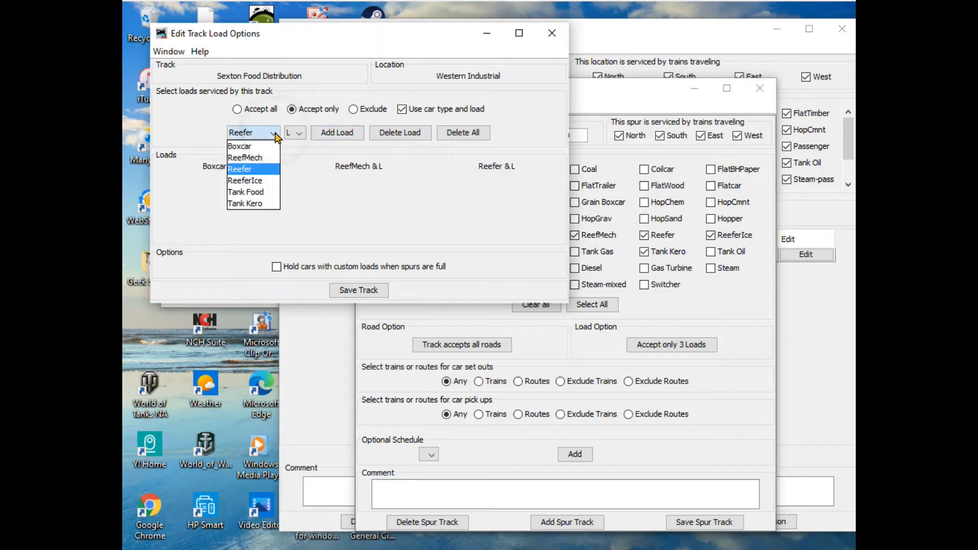
click(268, 179)
click(295, 133)
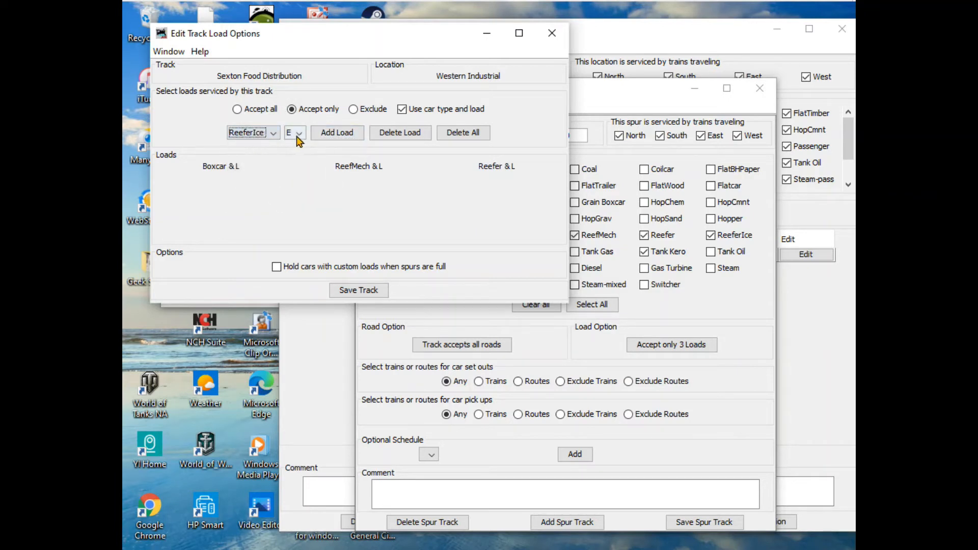
click(293, 150)
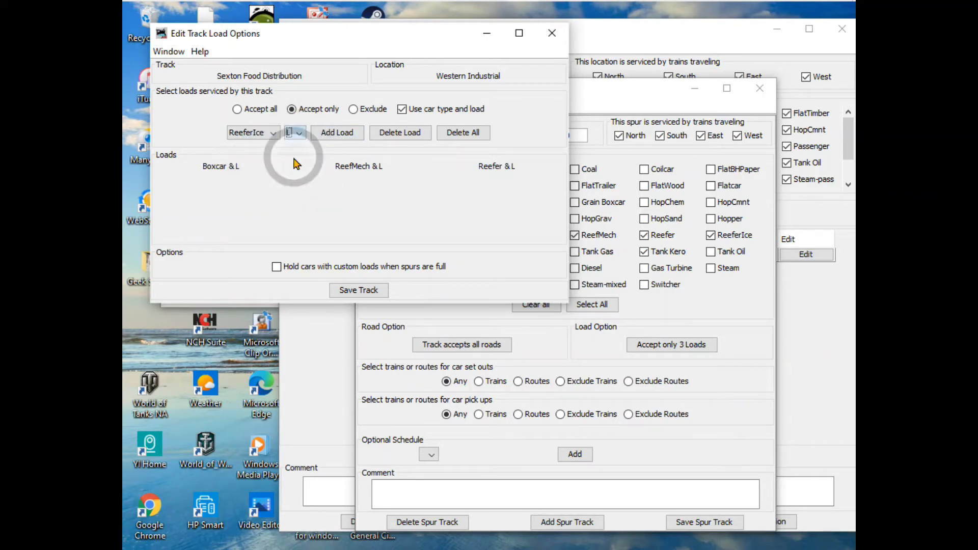
Step: Add the Tank Food car type with load L to the Sexton Food Distribution spur's accepted loads
click(273, 133)
click(257, 192)
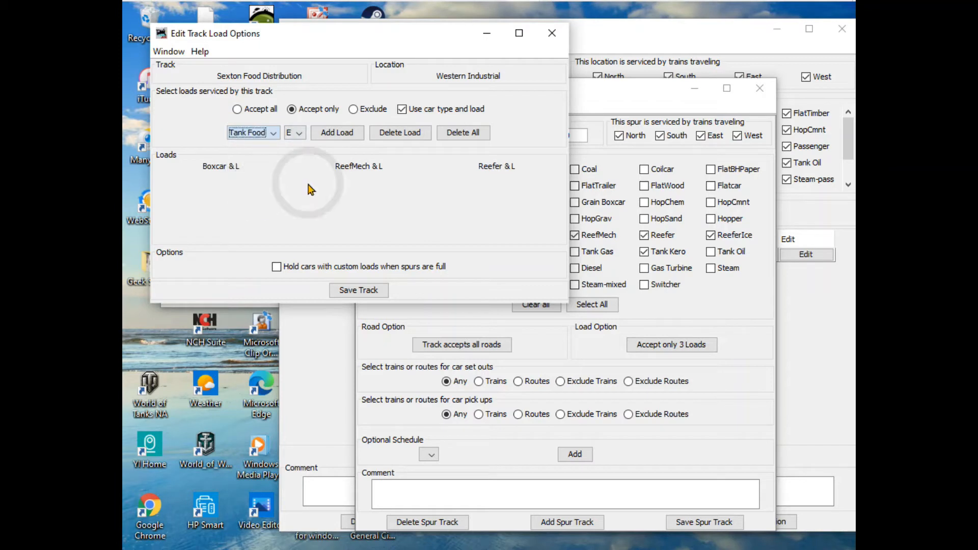
click(298, 135)
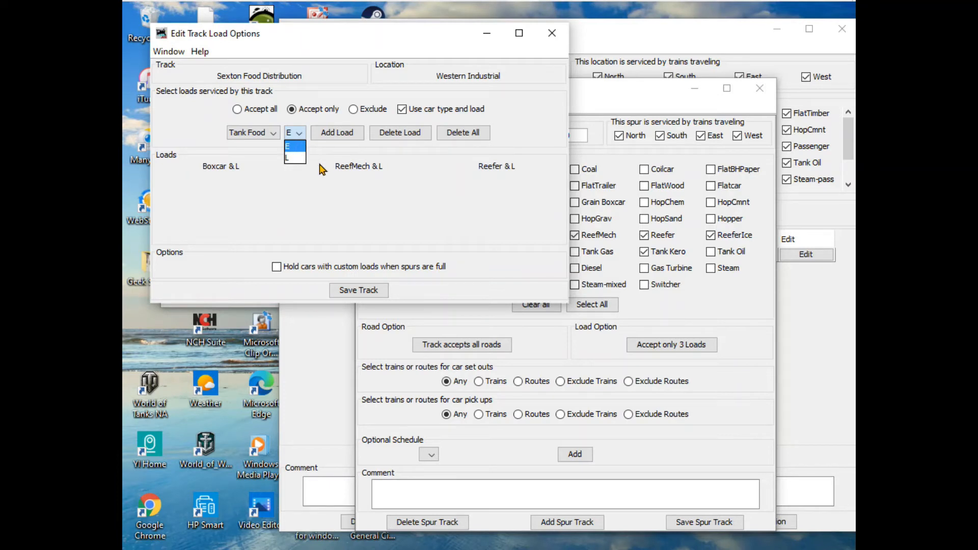
click(294, 158)
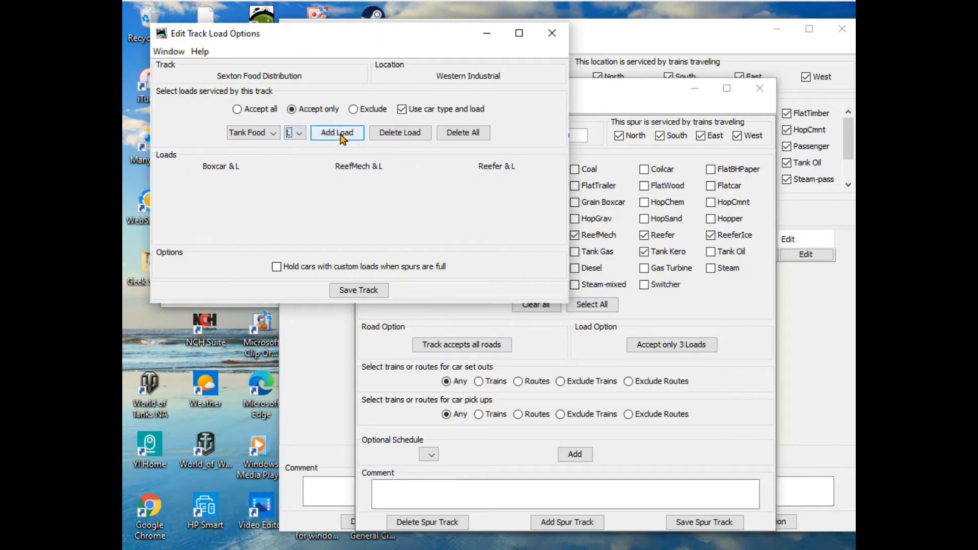
click(343, 133)
Step: Add the Tank Kero car type with load L to the spur's accepted loads
click(269, 133)
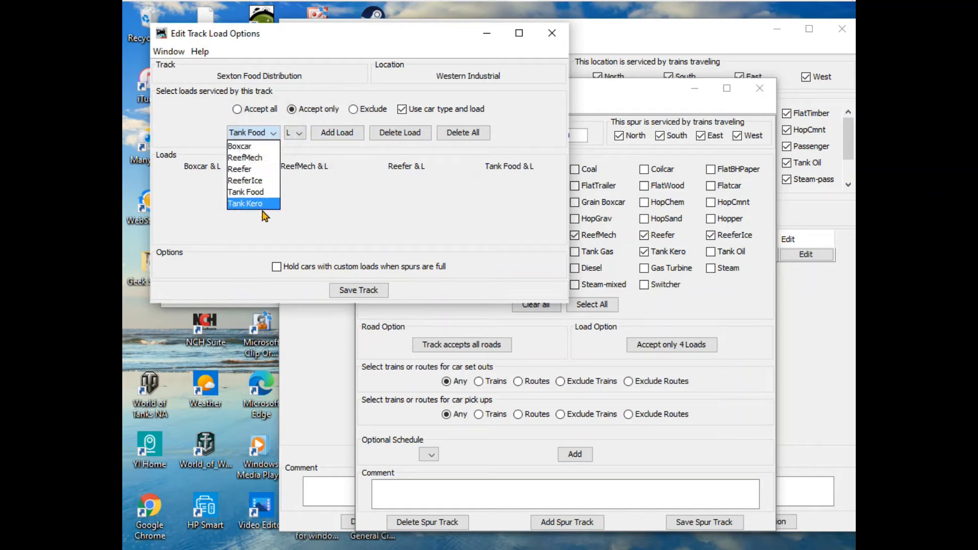
click(261, 204)
click(299, 135)
click(284, 152)
click(293, 133)
click(288, 156)
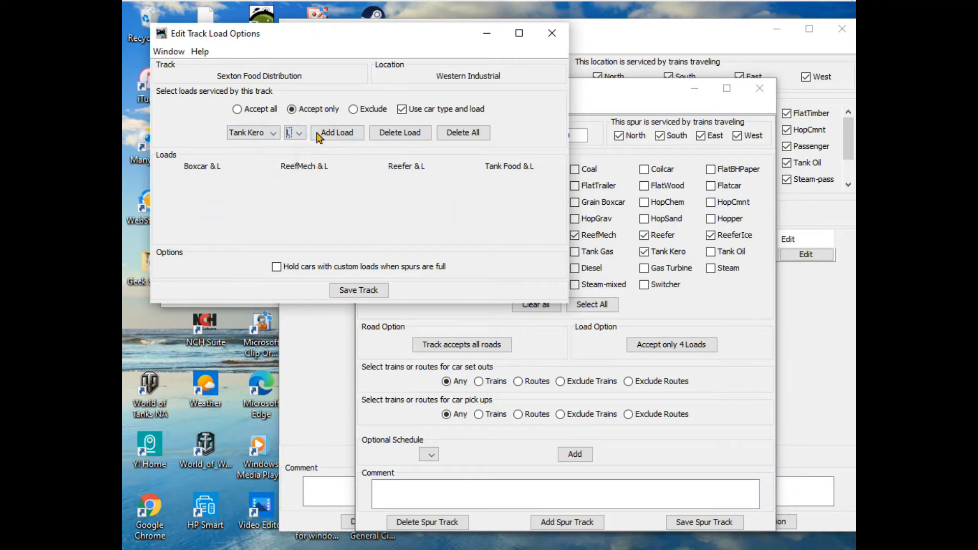
click(335, 134)
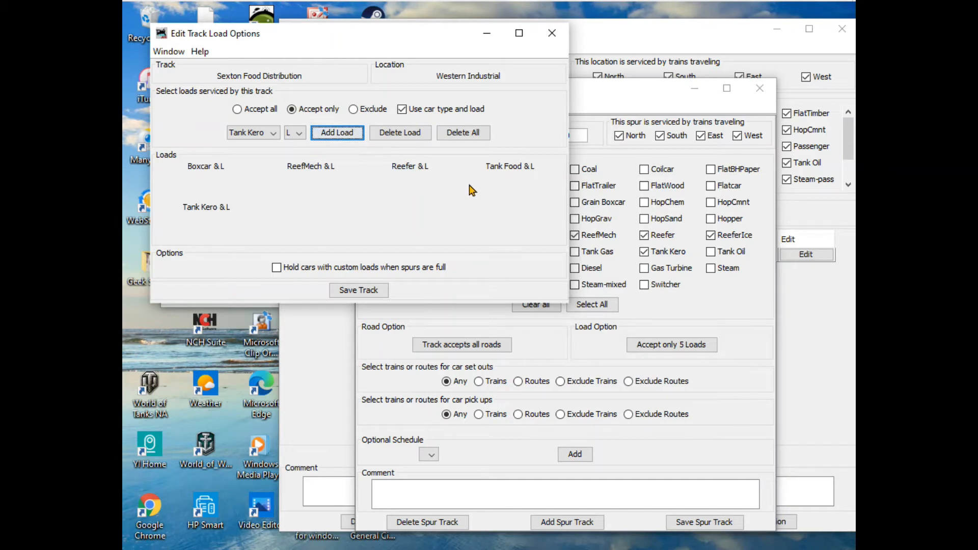
Step: Save the track load options and the Sexton Food Distribution spur, closing both windows
click(357, 293)
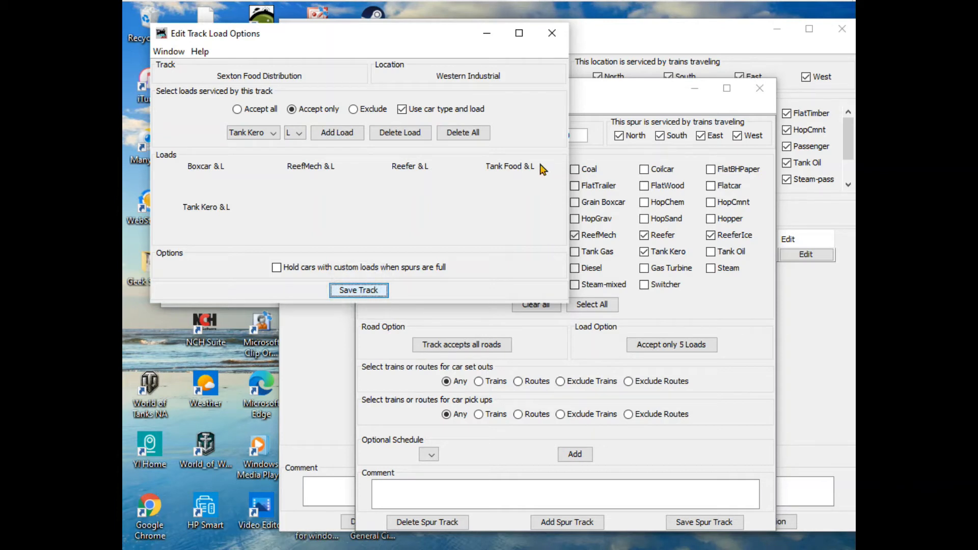
click(552, 32)
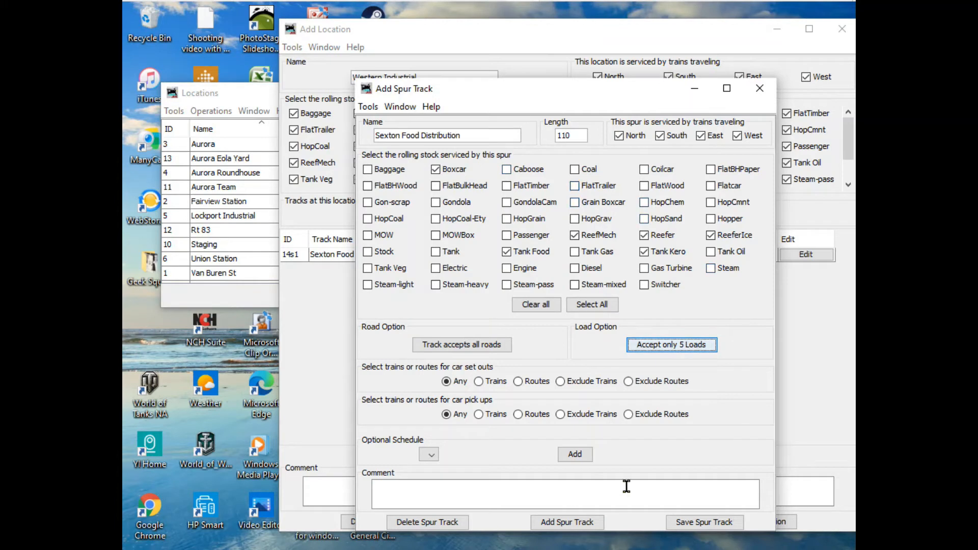
click(716, 526)
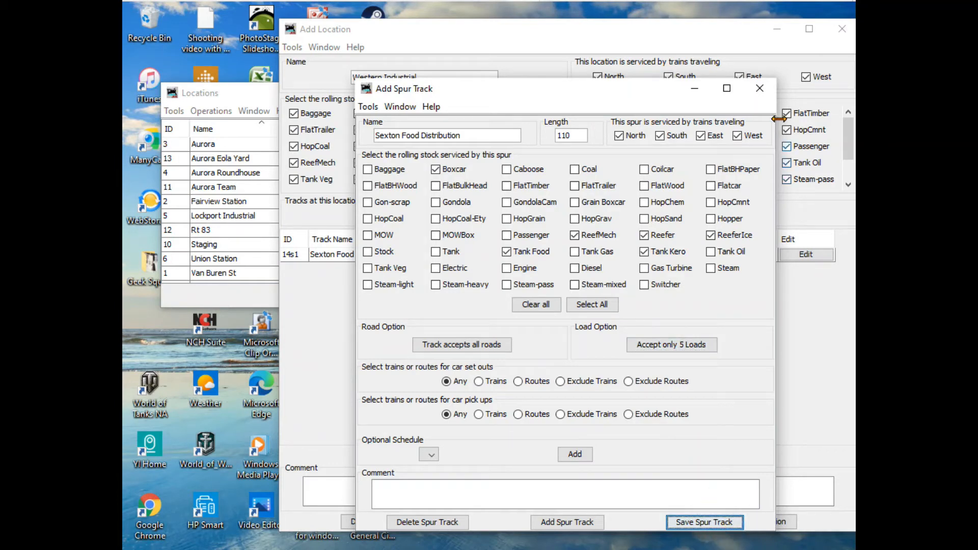
click(759, 91)
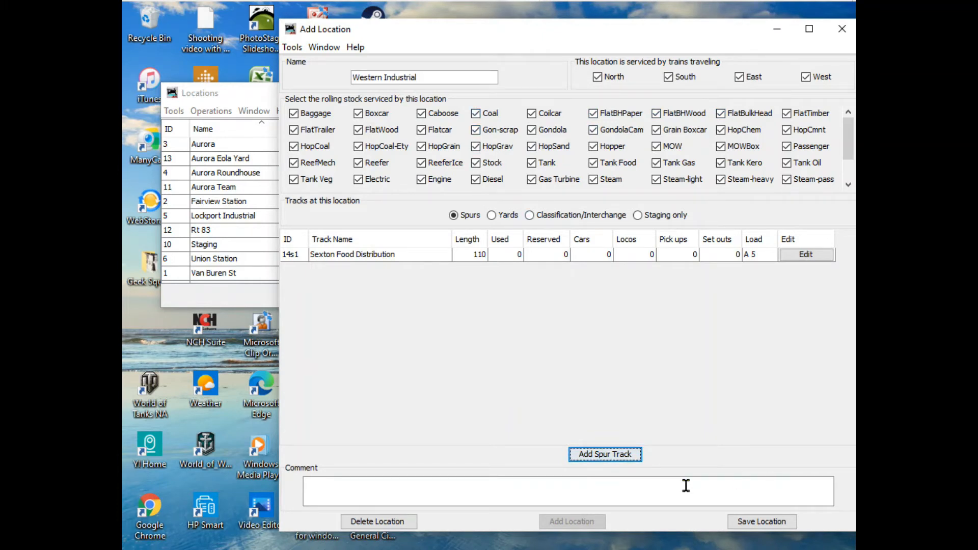
Step: Save the Western Industrial location and close its window
click(753, 525)
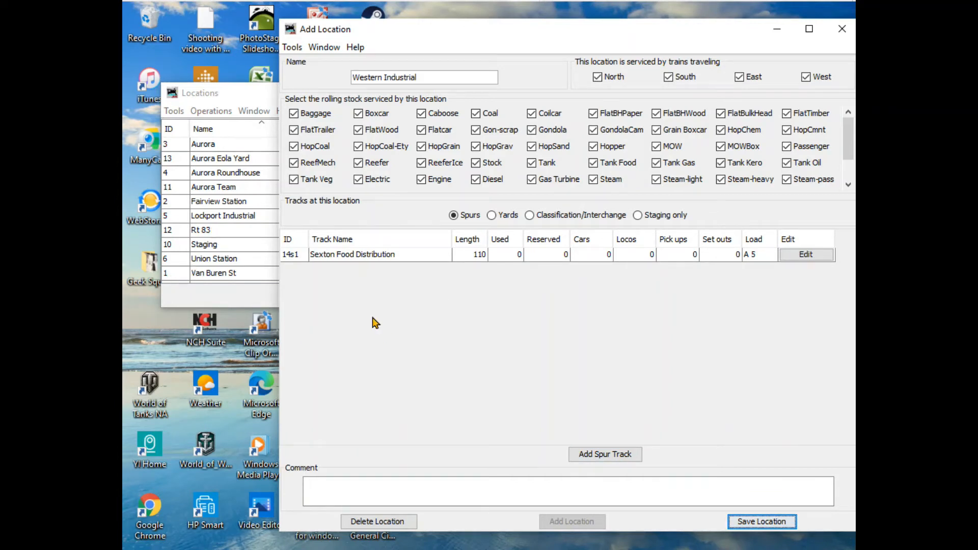
click(774, 521)
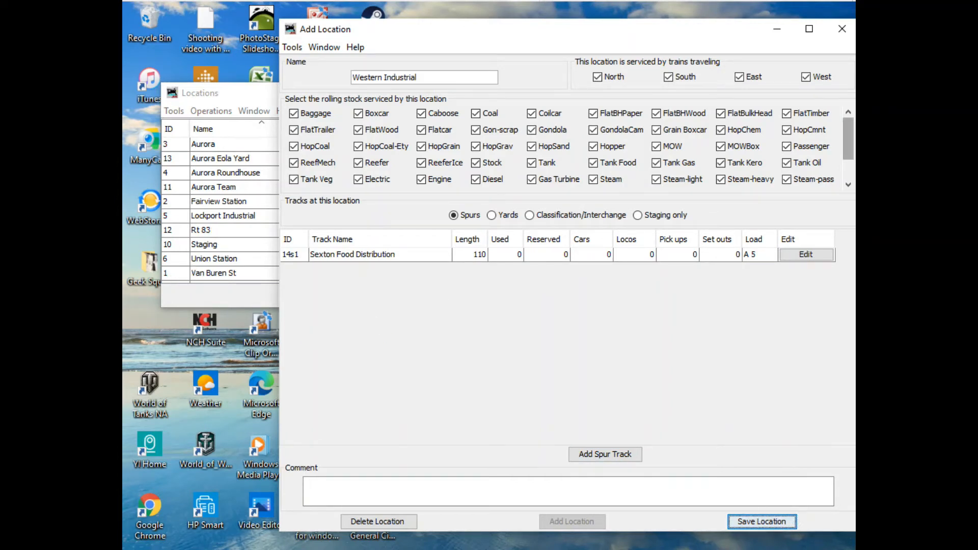
click(842, 29)
Step: Reopen Western Industrial's Sexton Food Distribution spur to review its settings, save the spur again, and close both edit windows
scroll(414, 179, down, 1)
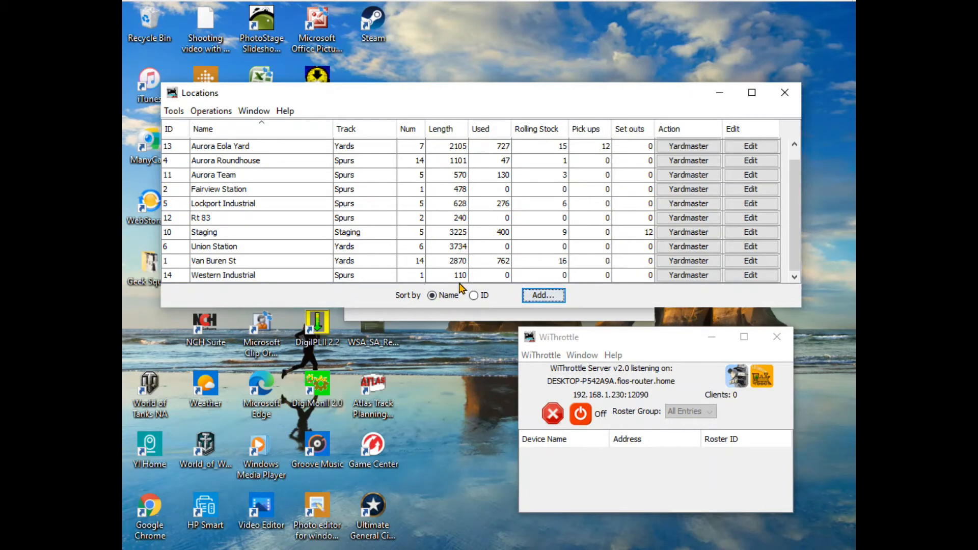
click(752, 276)
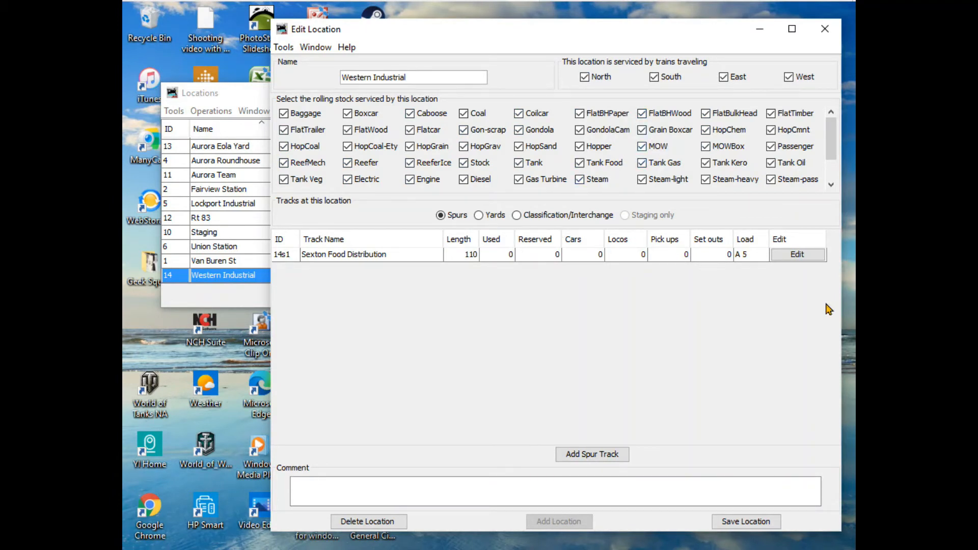
click(796, 257)
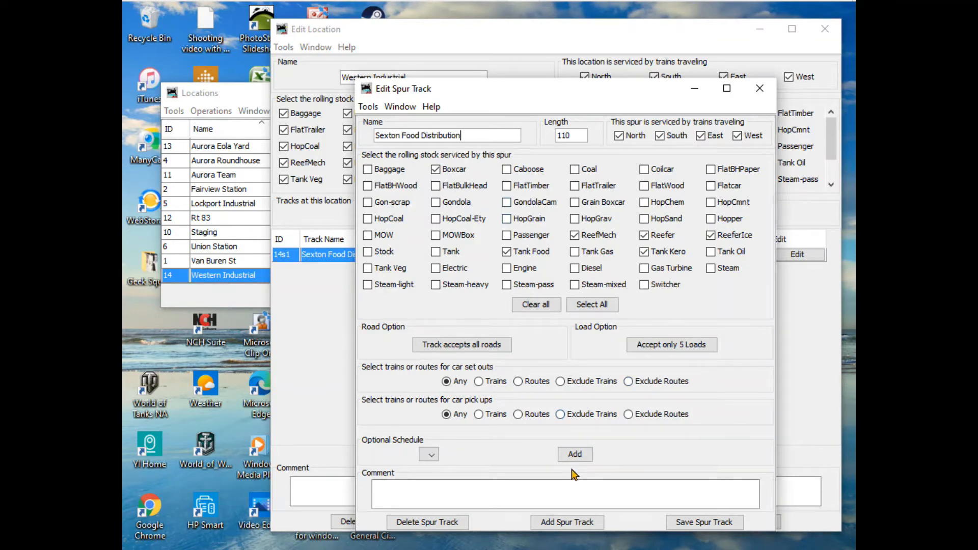
click(580, 98)
drag(579, 97, 576, 356)
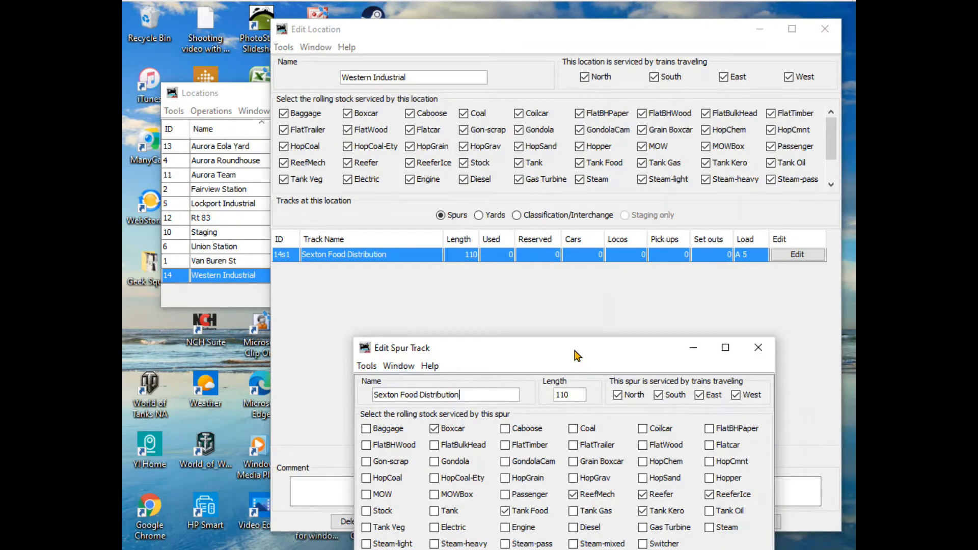
drag(576, 356, 610, 84)
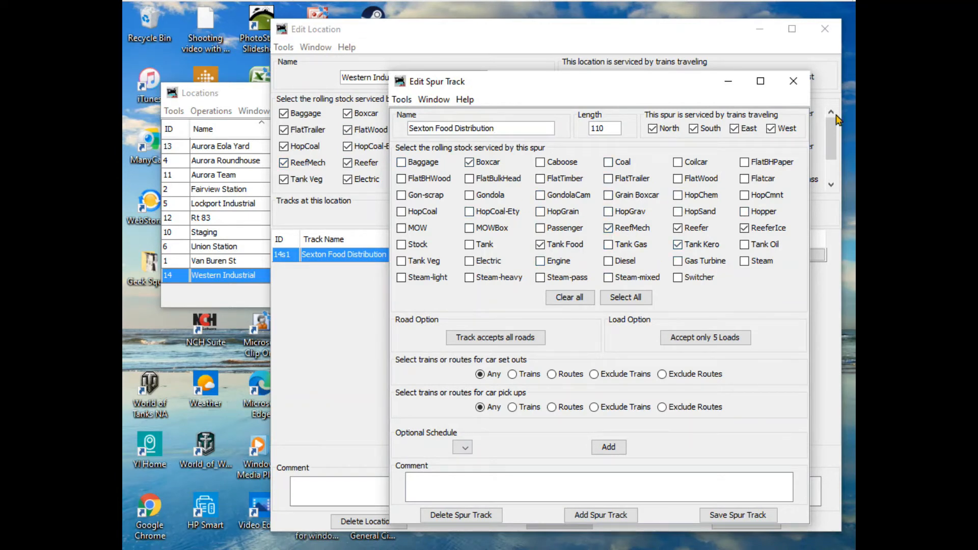
click(734, 520)
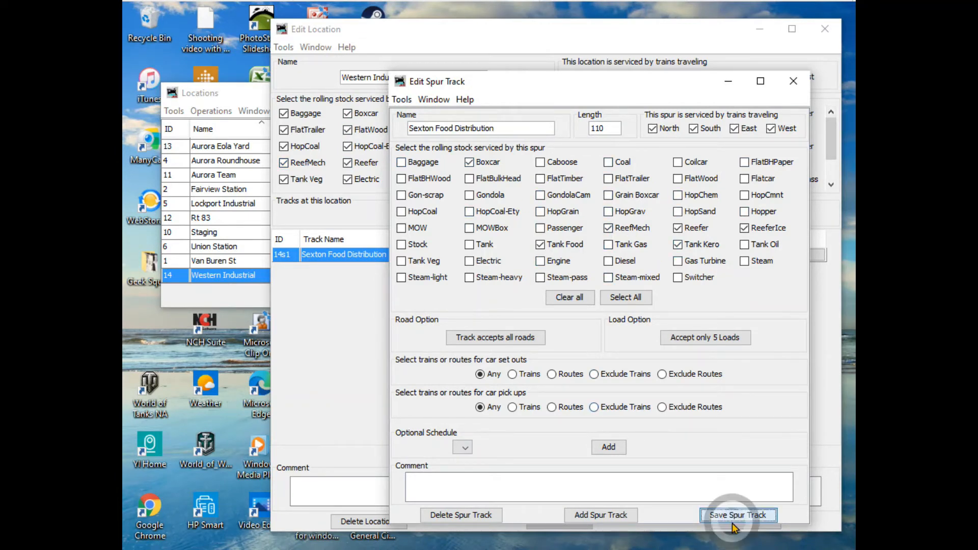
click(798, 83)
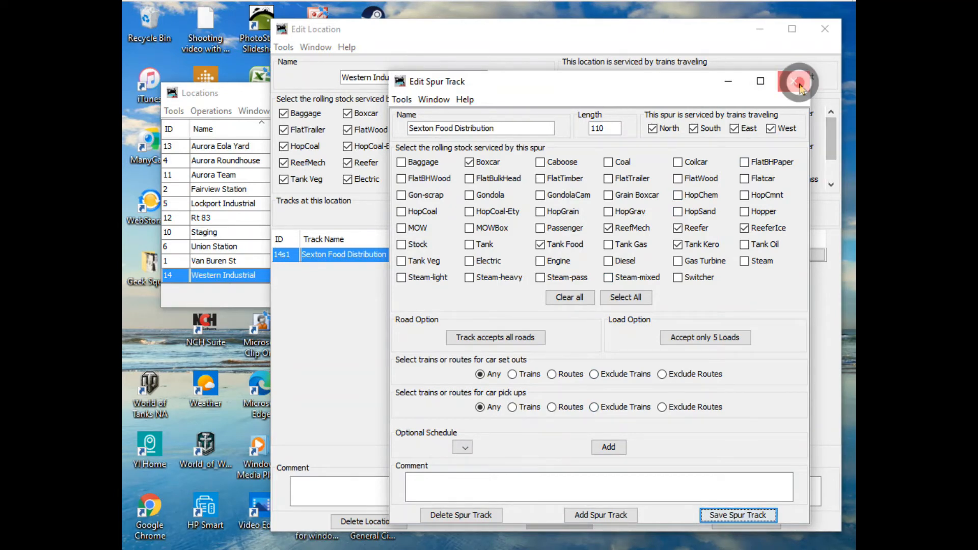
click(825, 30)
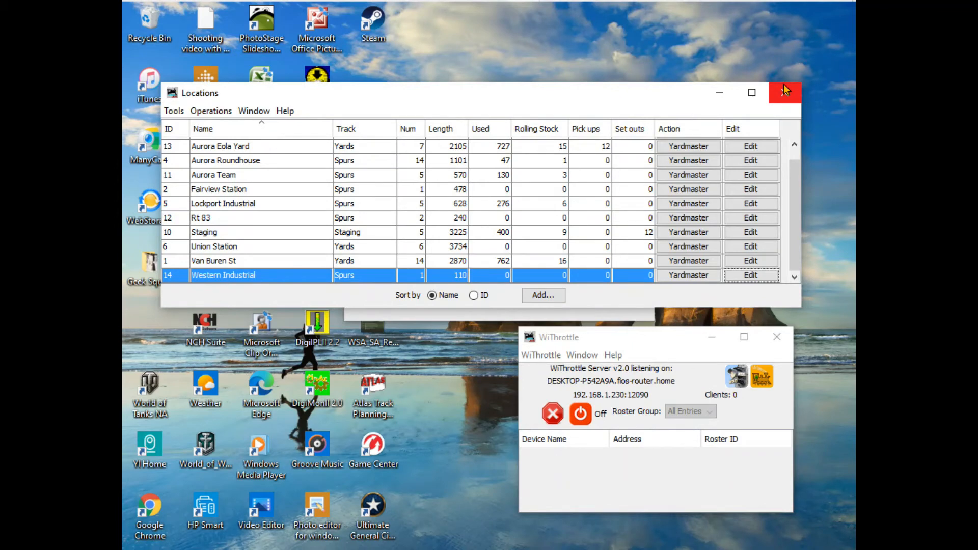
Step: Add a spur track named Rt 83 Scrap with length 110 to the Western Industrial location
click(740, 276)
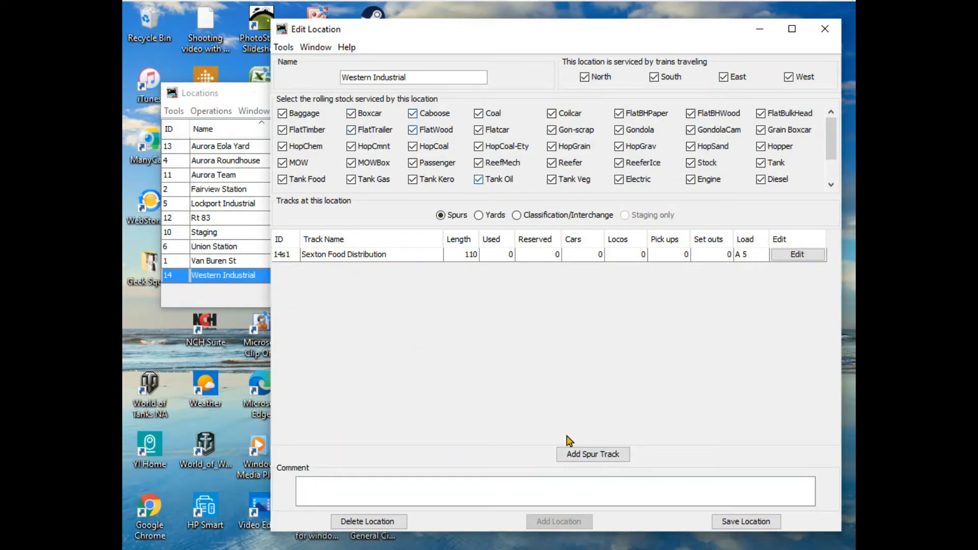
click(598, 454)
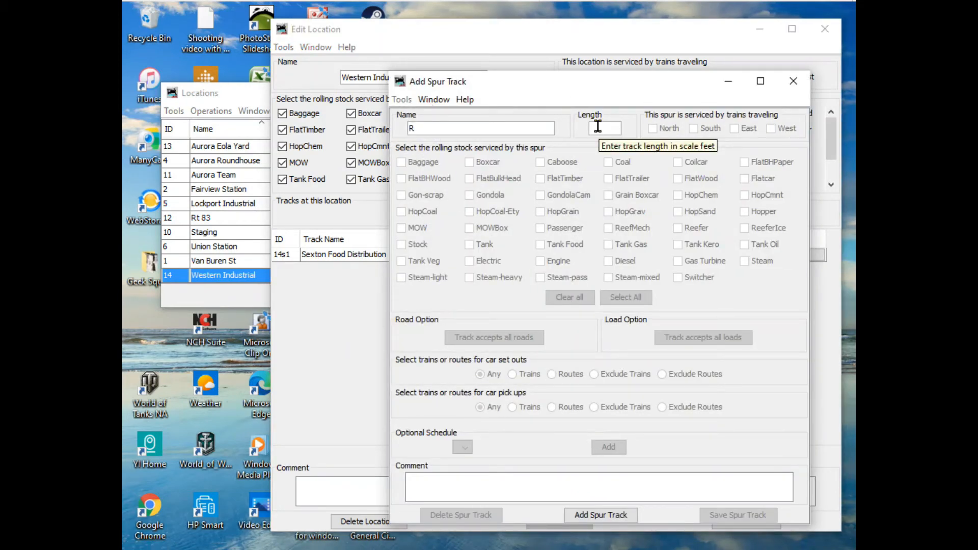
text(Rt 83 Scrap)
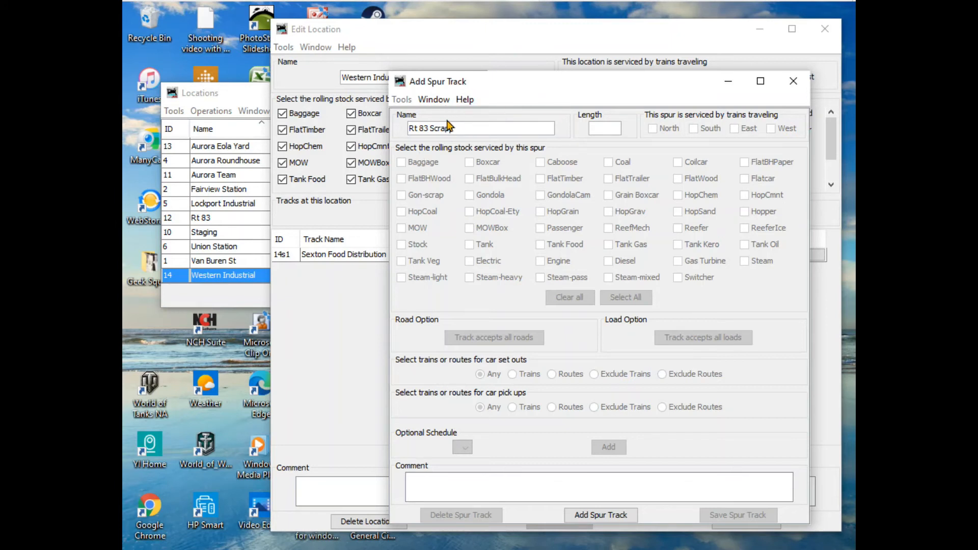
click(603, 128)
text(110)
click(604, 516)
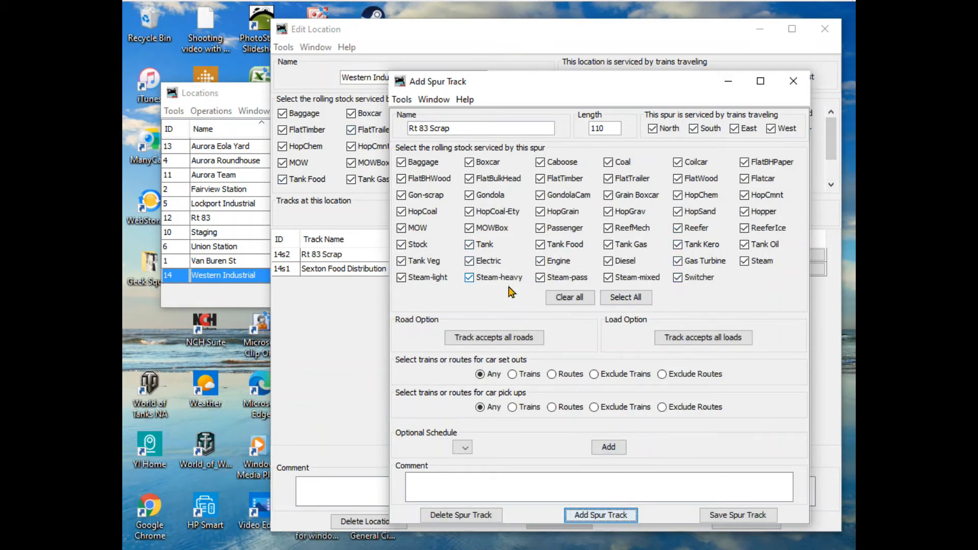
Step: Limit the Rt 83 Scrap spur's rolling stock to Gon-scrap, Boxcar, Flatcar and Gondola
click(566, 299)
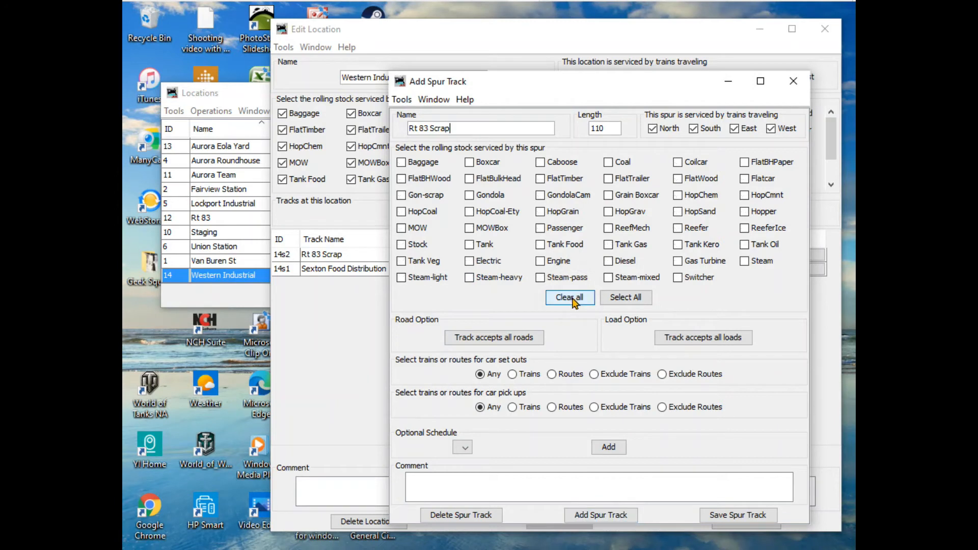
click(404, 196)
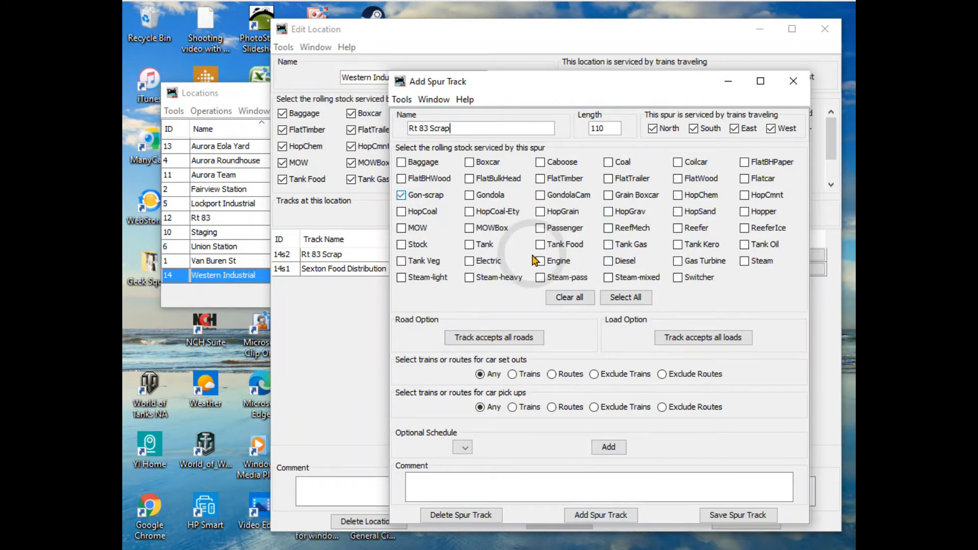
click(467, 165)
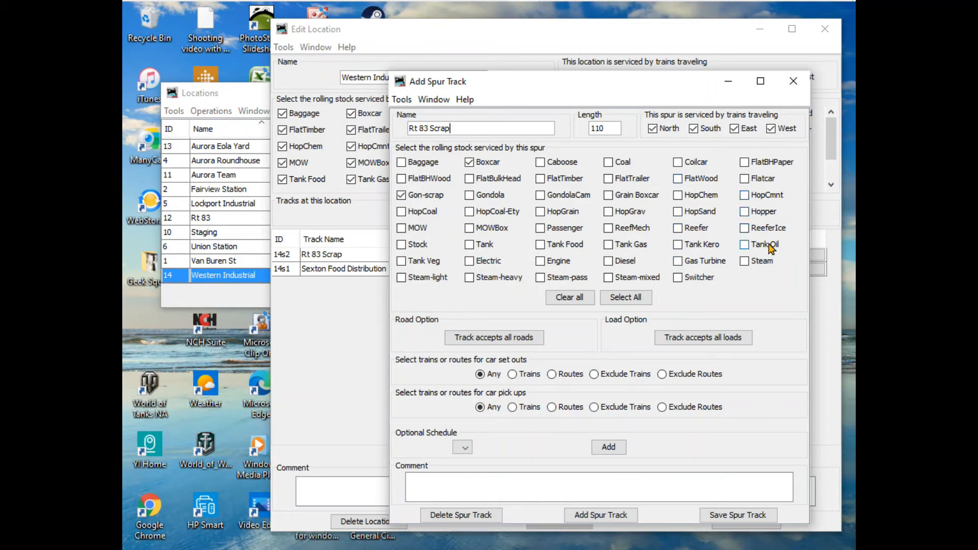
click(745, 178)
click(469, 195)
Step: Set the Rt 83 Scrap spur to accept only selected loads and add Boxcar with load E
click(693, 338)
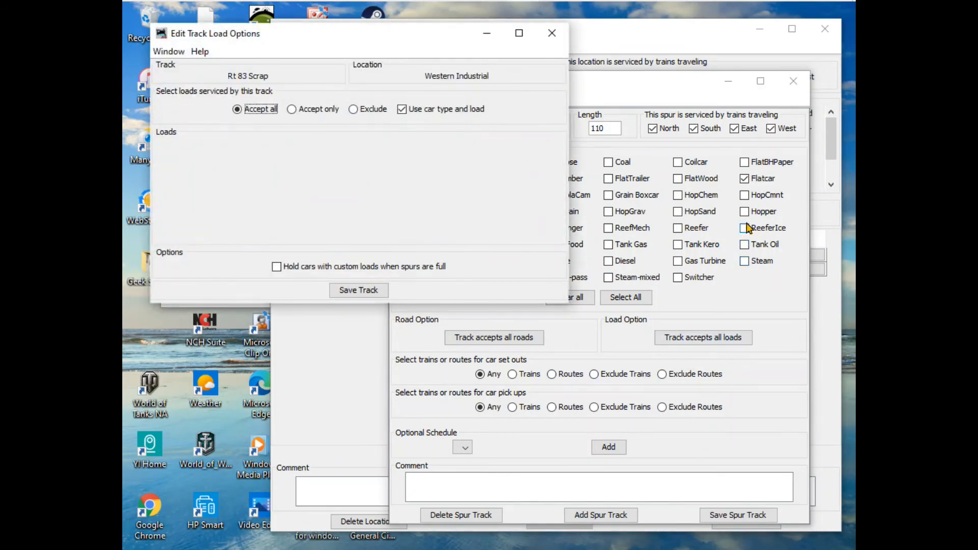
click(294, 111)
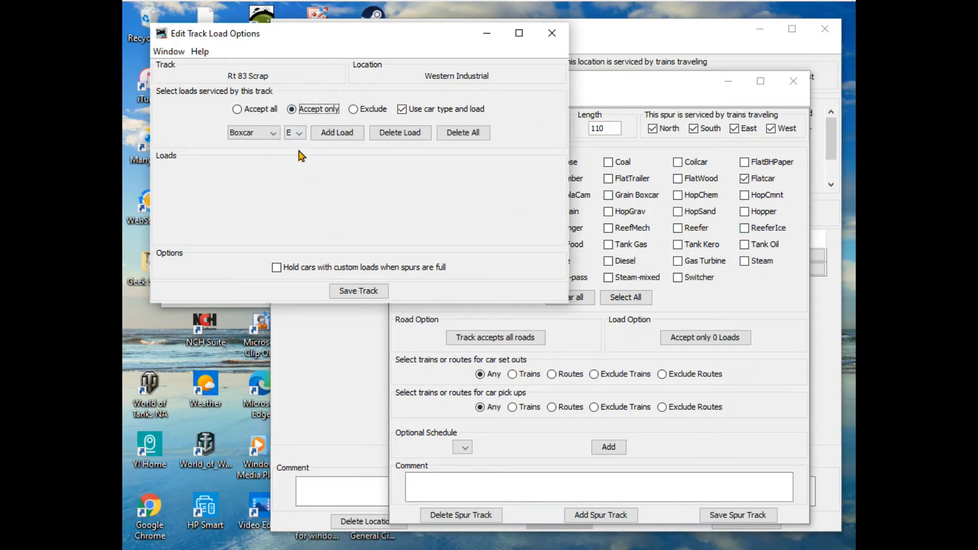
click(301, 134)
click(339, 133)
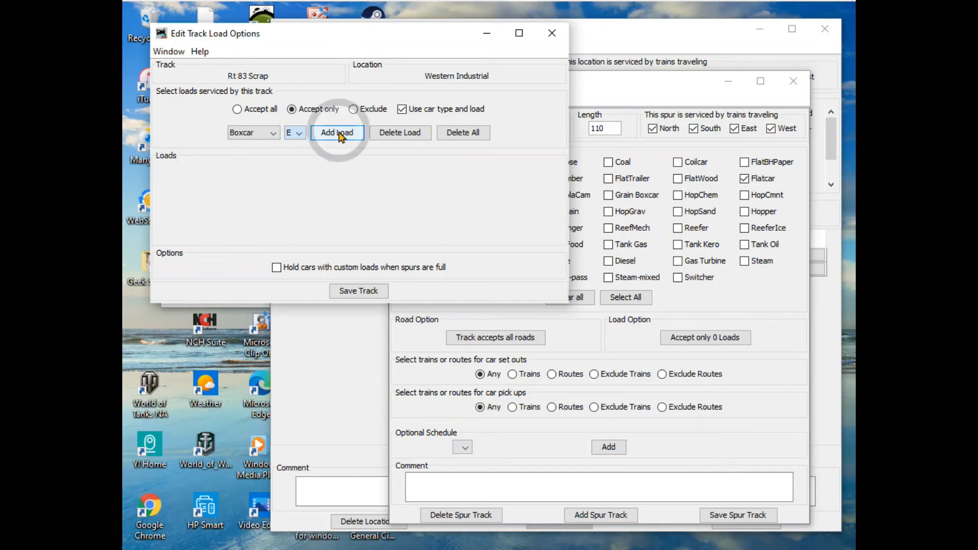
click(294, 135)
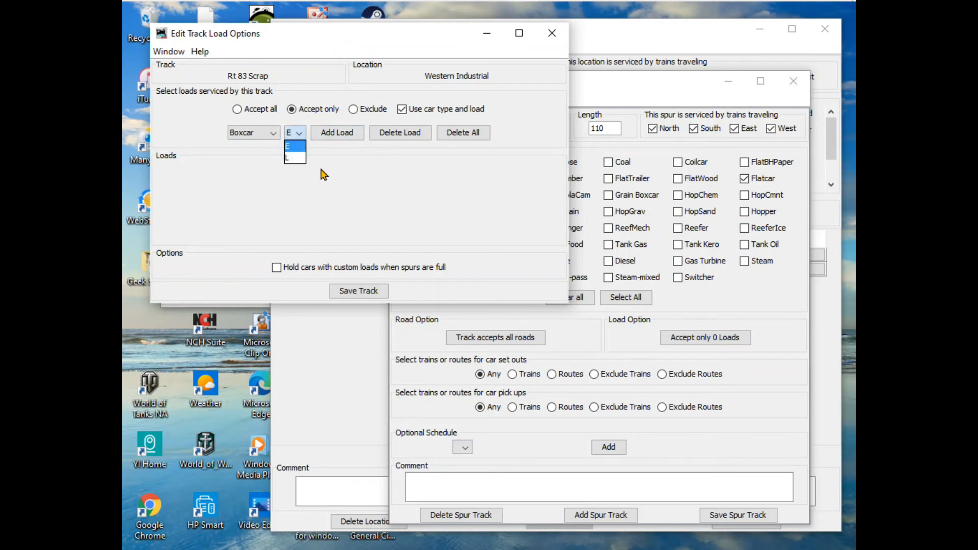
click(428, 174)
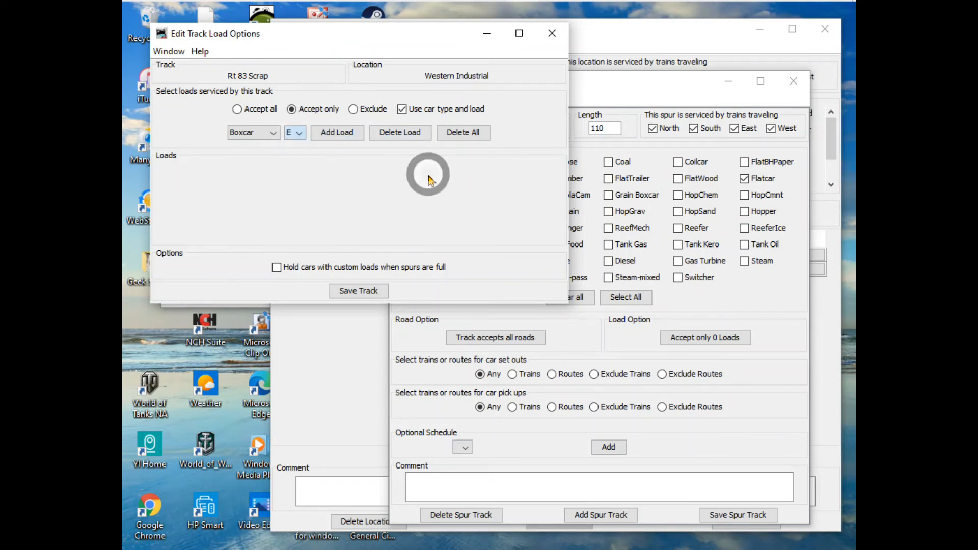
click(335, 135)
Step: Add the Boxcar car type with load L to the Rt 83 Scrap spur's accepted loads
click(302, 134)
click(298, 147)
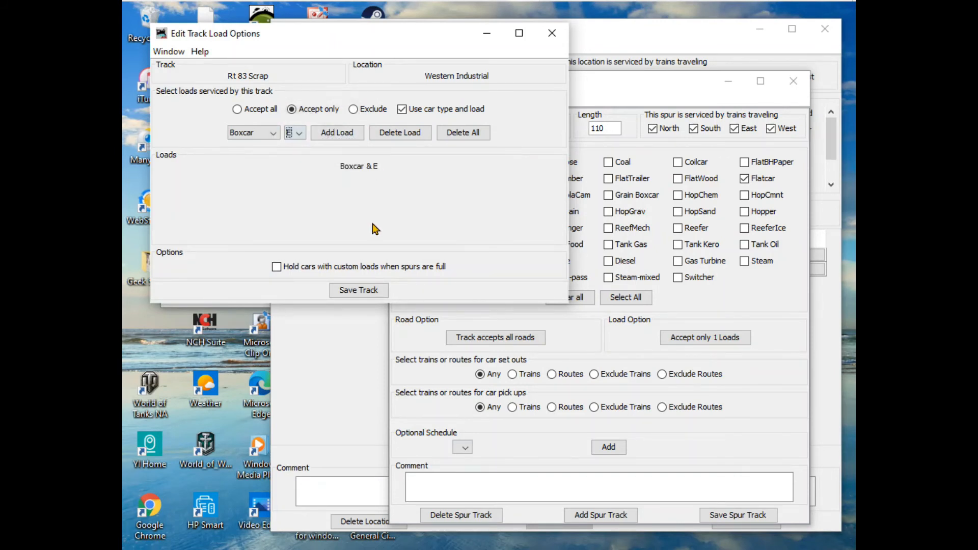
click(299, 134)
click(298, 159)
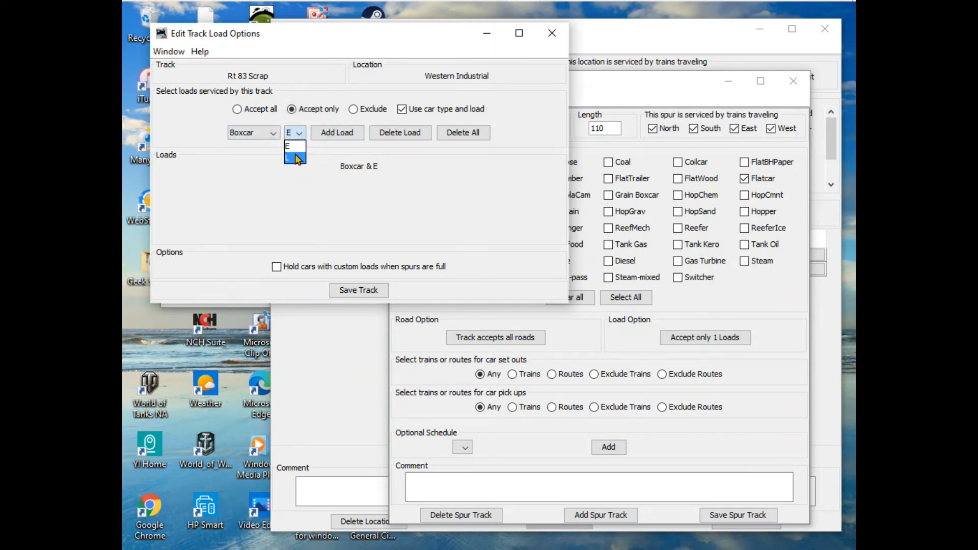
click(340, 136)
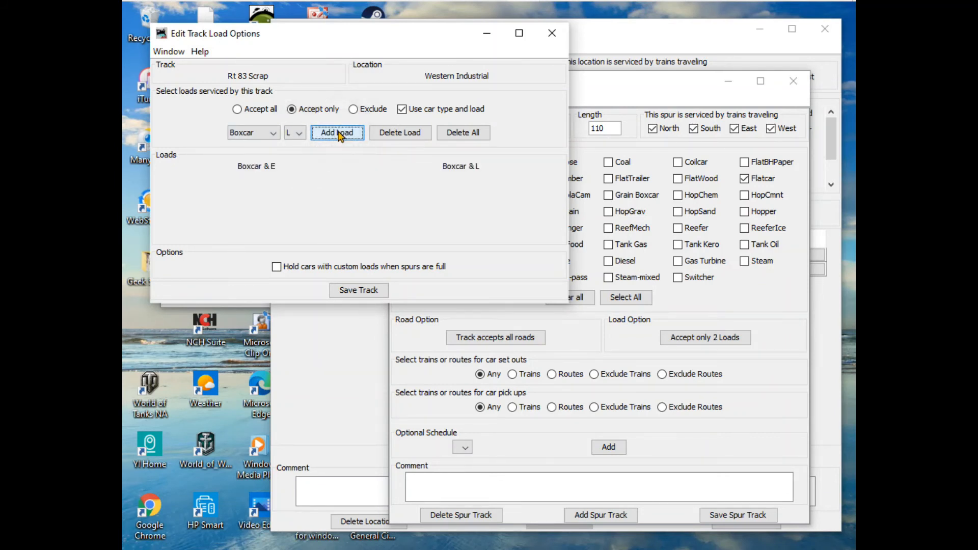
Step: Add the Flatcar car type with loads E and L to the Rt 83 Scrap spur's accepted loads
click(272, 135)
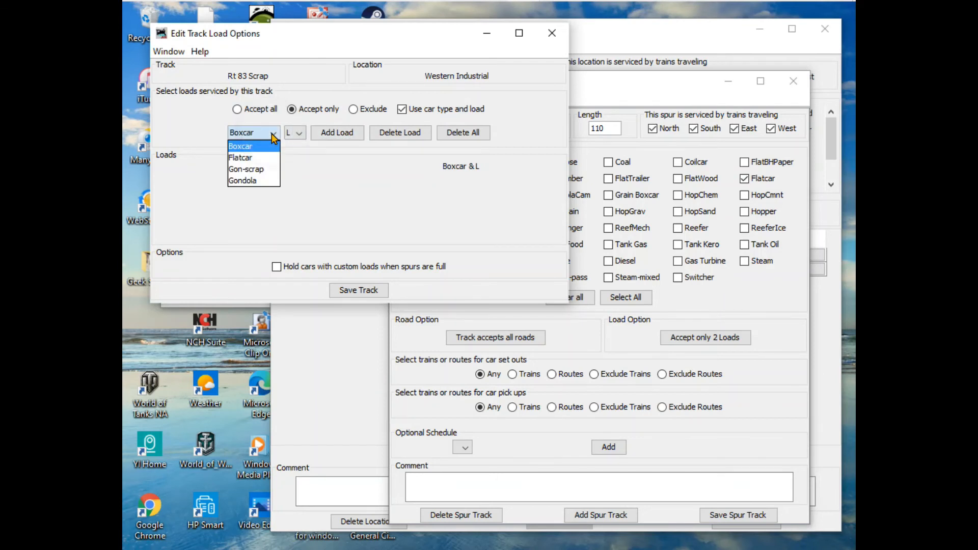
click(266, 161)
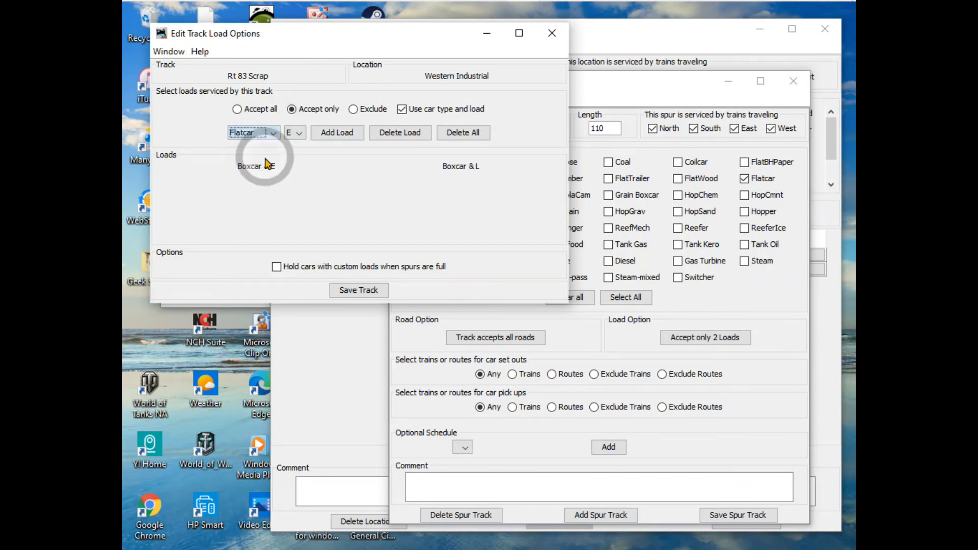
click(338, 132)
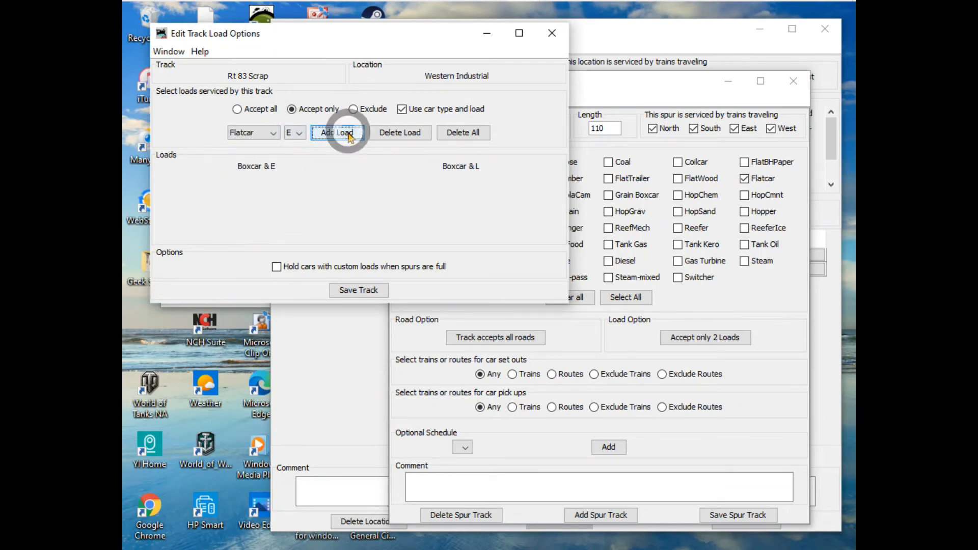
click(299, 134)
click(295, 145)
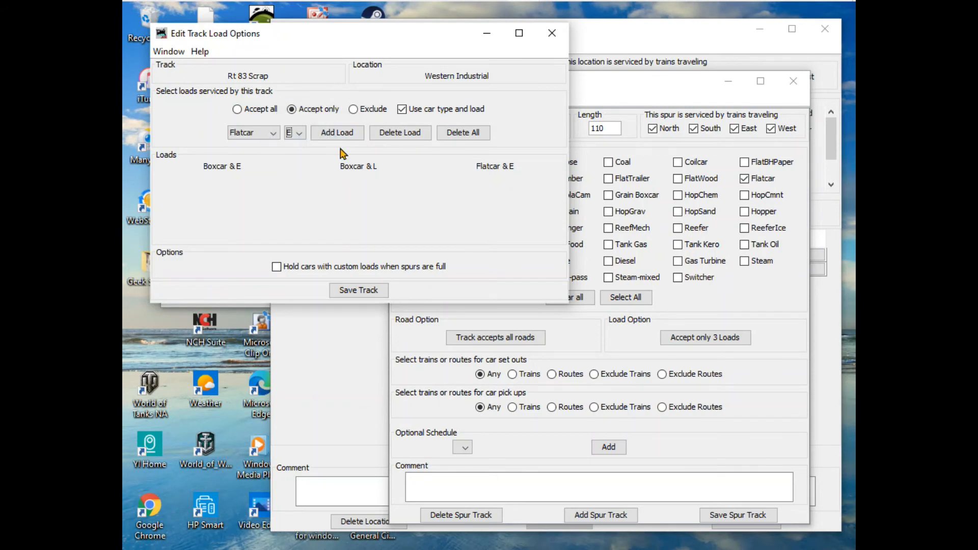
click(299, 133)
click(289, 154)
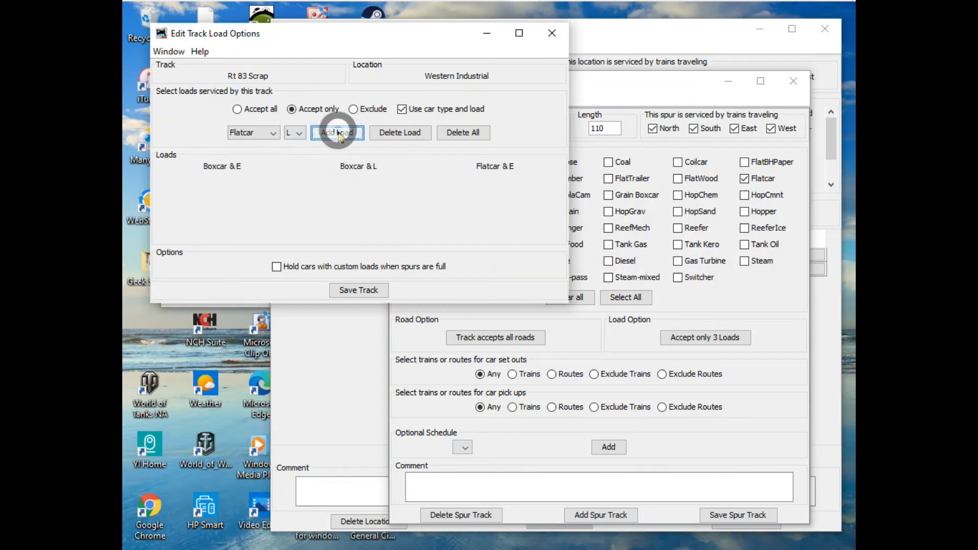
click(339, 136)
click(300, 133)
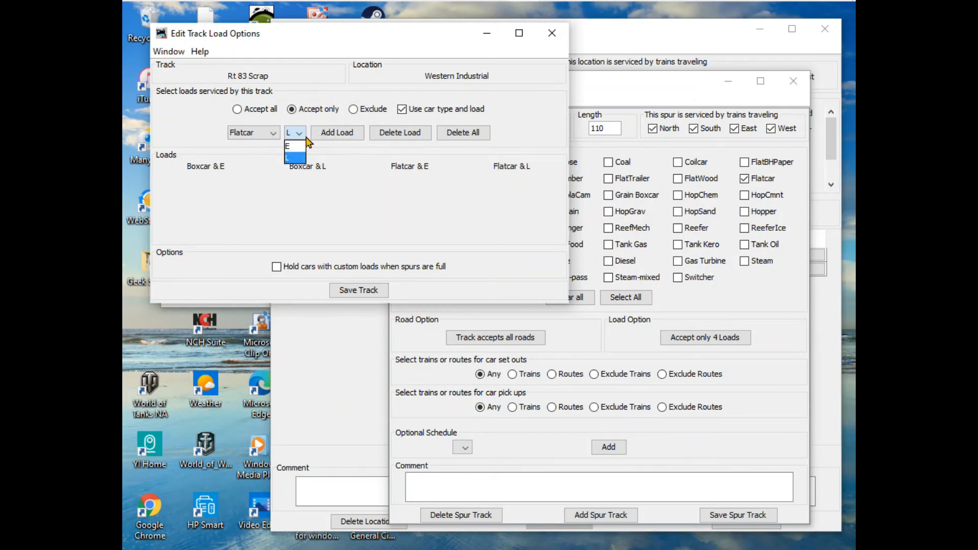
Step: Add the Gon-scrap car type with loads E and L to the Rt 83 Scrap spur's accepted loads
click(273, 133)
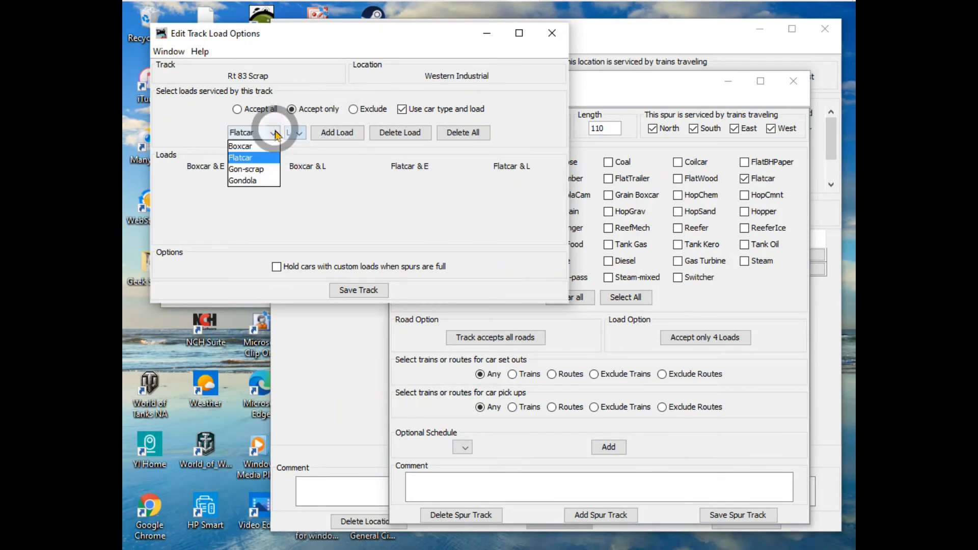
click(246, 163)
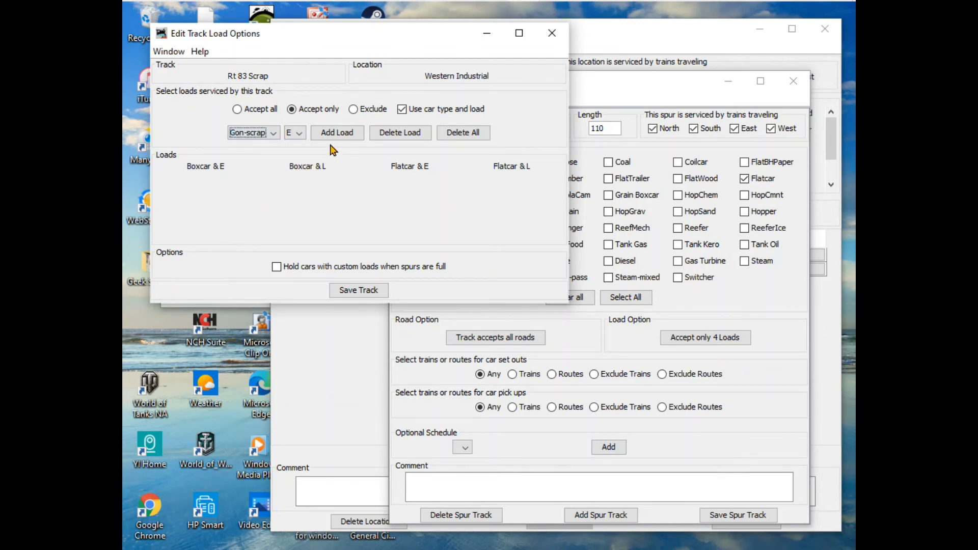
click(341, 134)
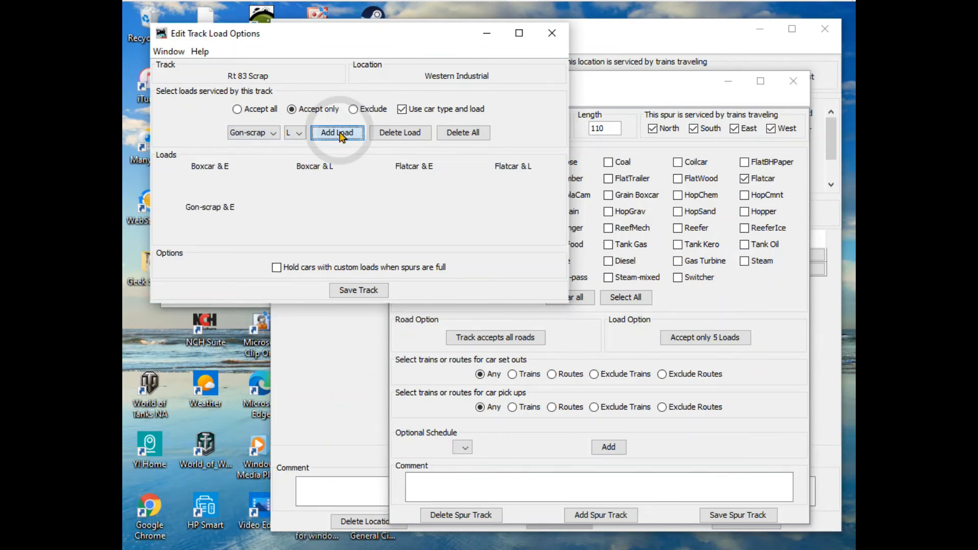
click(300, 134)
click(296, 157)
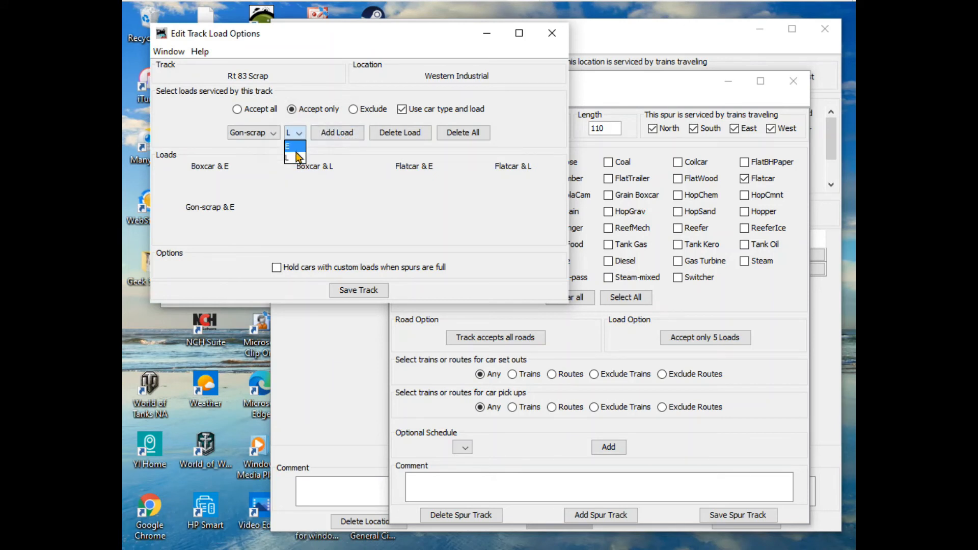
click(336, 133)
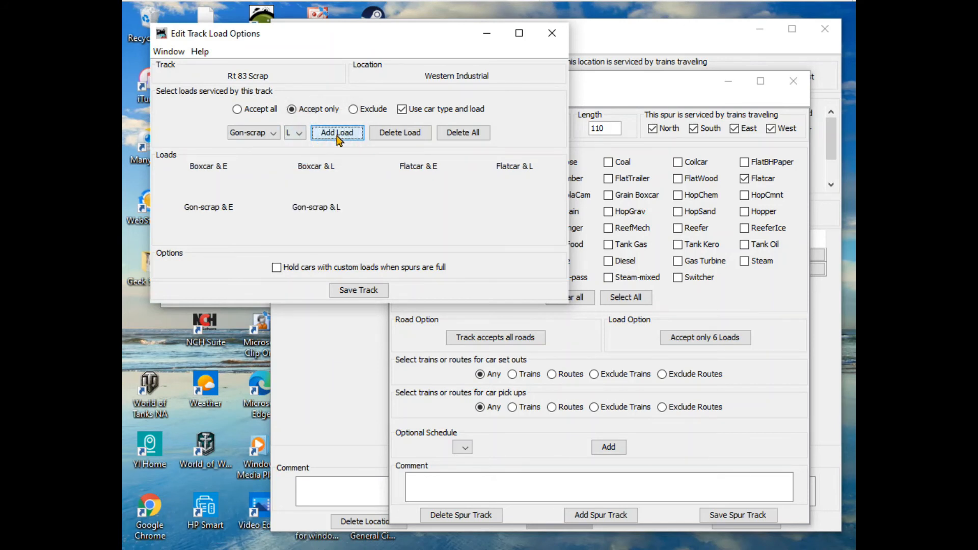
Step: Add the Gondola car type with loads E and L to the Rt 83 Scrap spur's accepted loads
click(274, 134)
click(250, 180)
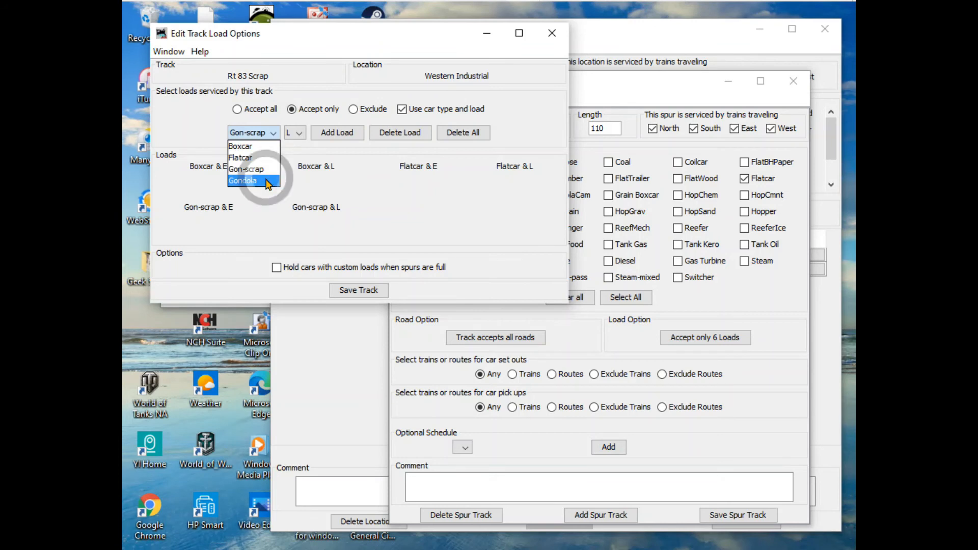
click(336, 133)
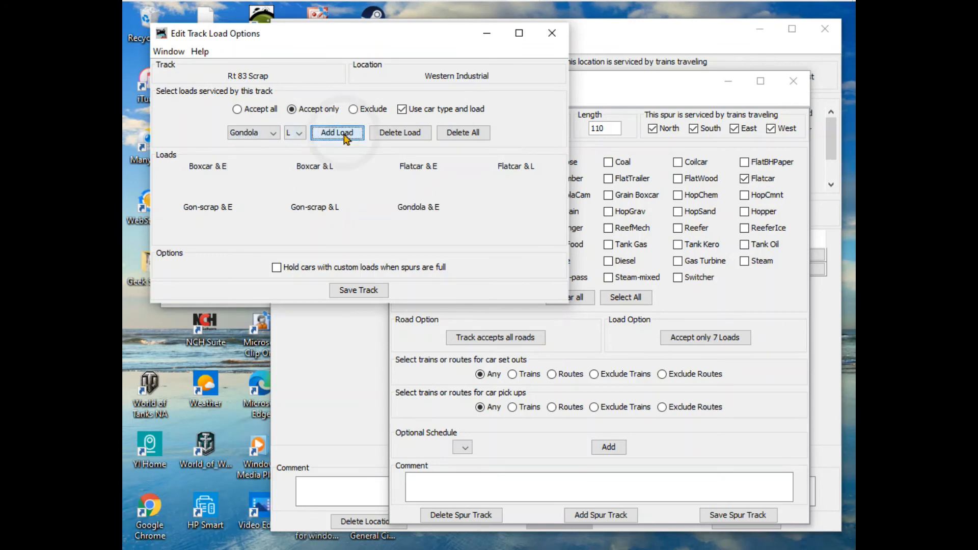
click(339, 135)
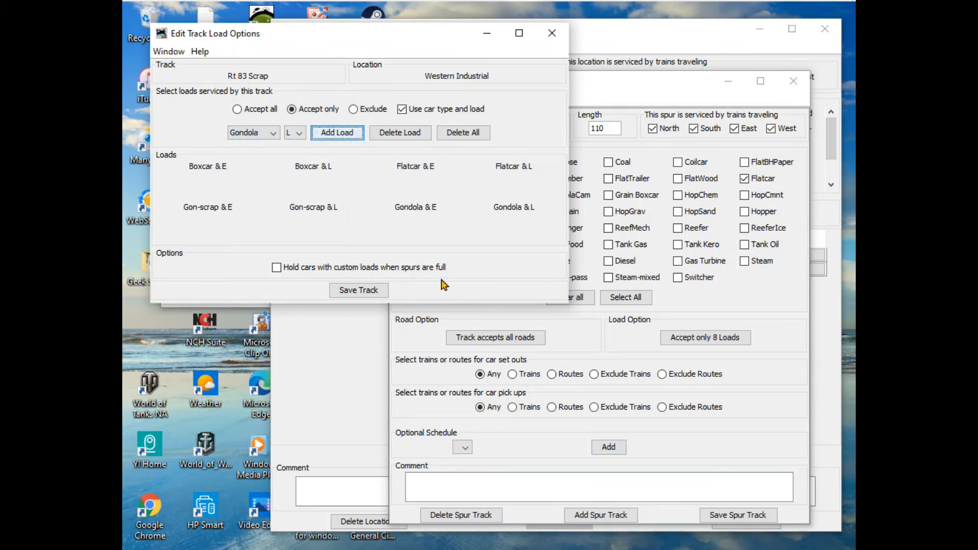
Step: Save the Rt 83 Scrap track's load options, close its windows and save the Western Industrial location
click(360, 292)
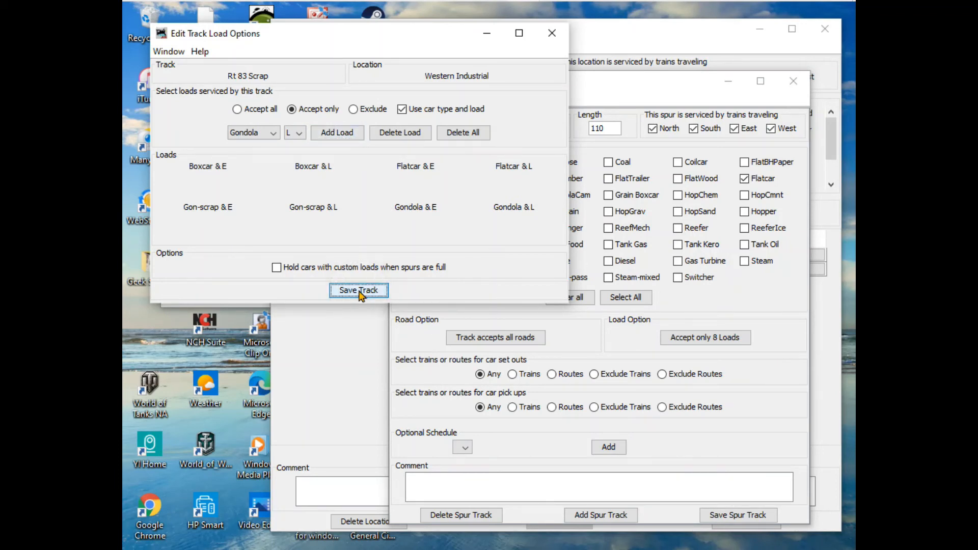
click(552, 33)
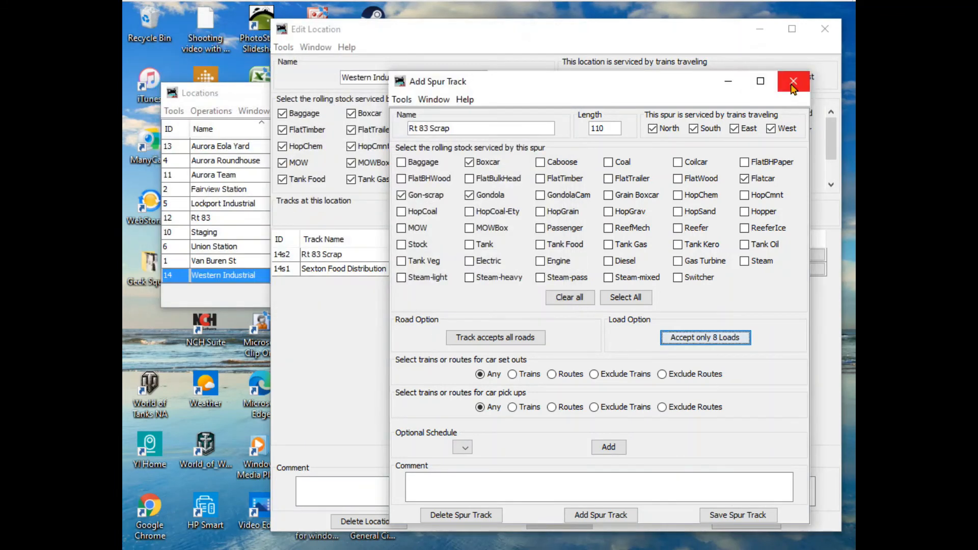
click(794, 89)
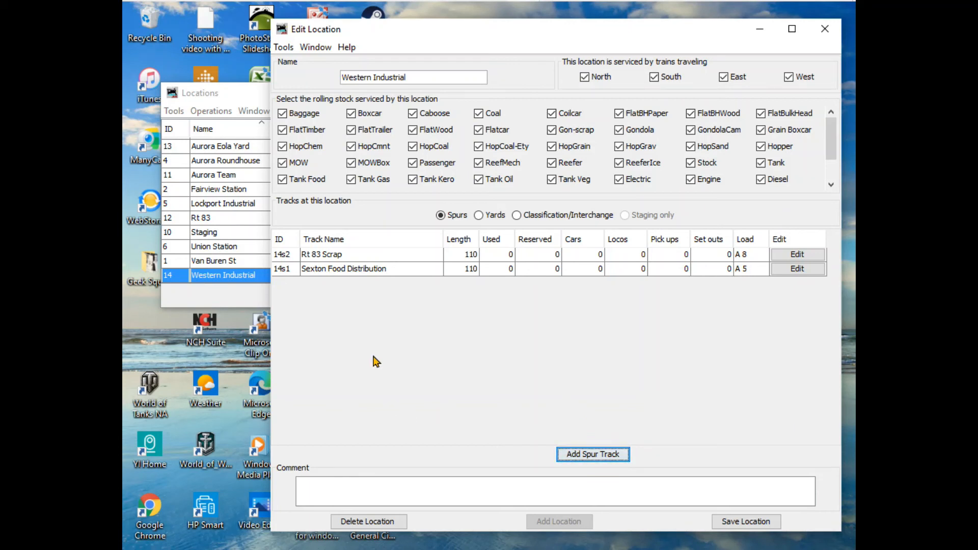
click(752, 523)
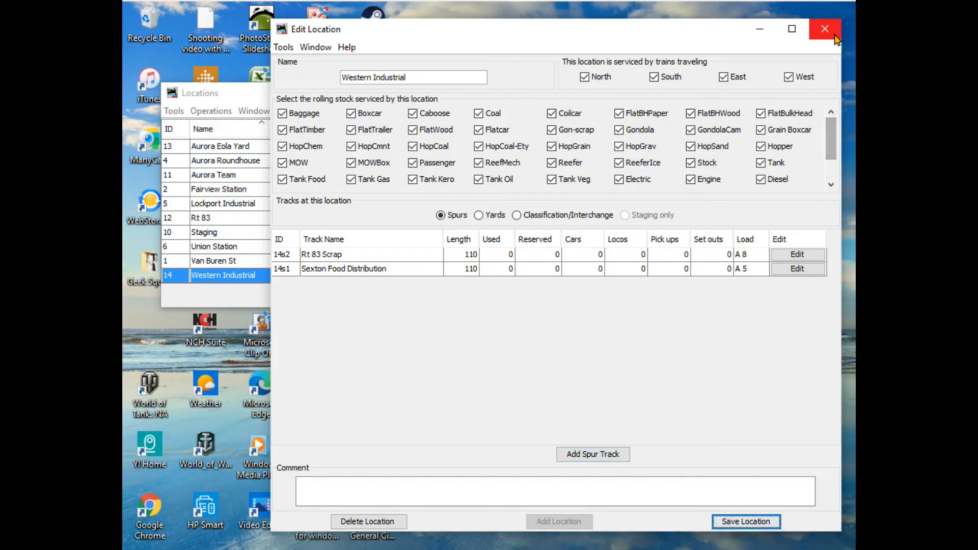